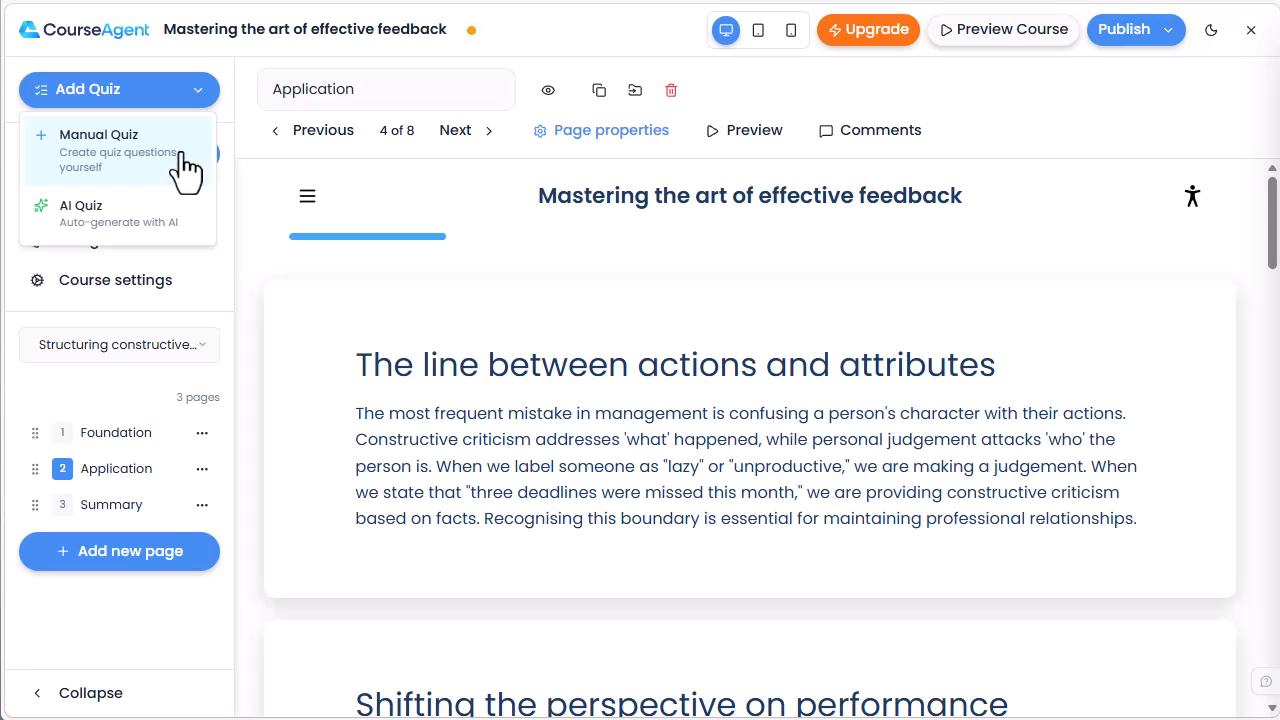
Step: Create a manual quiz with the default details, 5 questions, an 80% pass mark and the Quiz 1 introduction template
{"action": "left_click", "coordinate": [186, 167]}
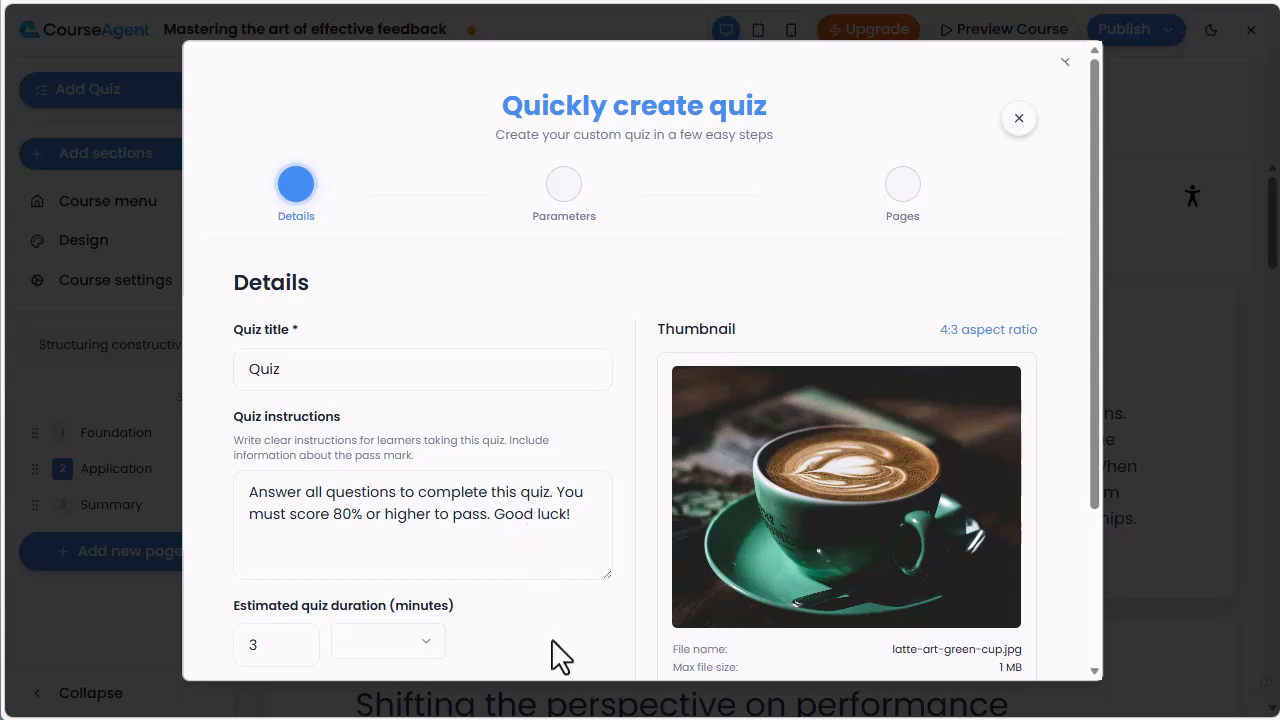
{"action": "scroll", "coordinate": [560, 655], "scroll_direction": "down", "scroll_amount": 2}
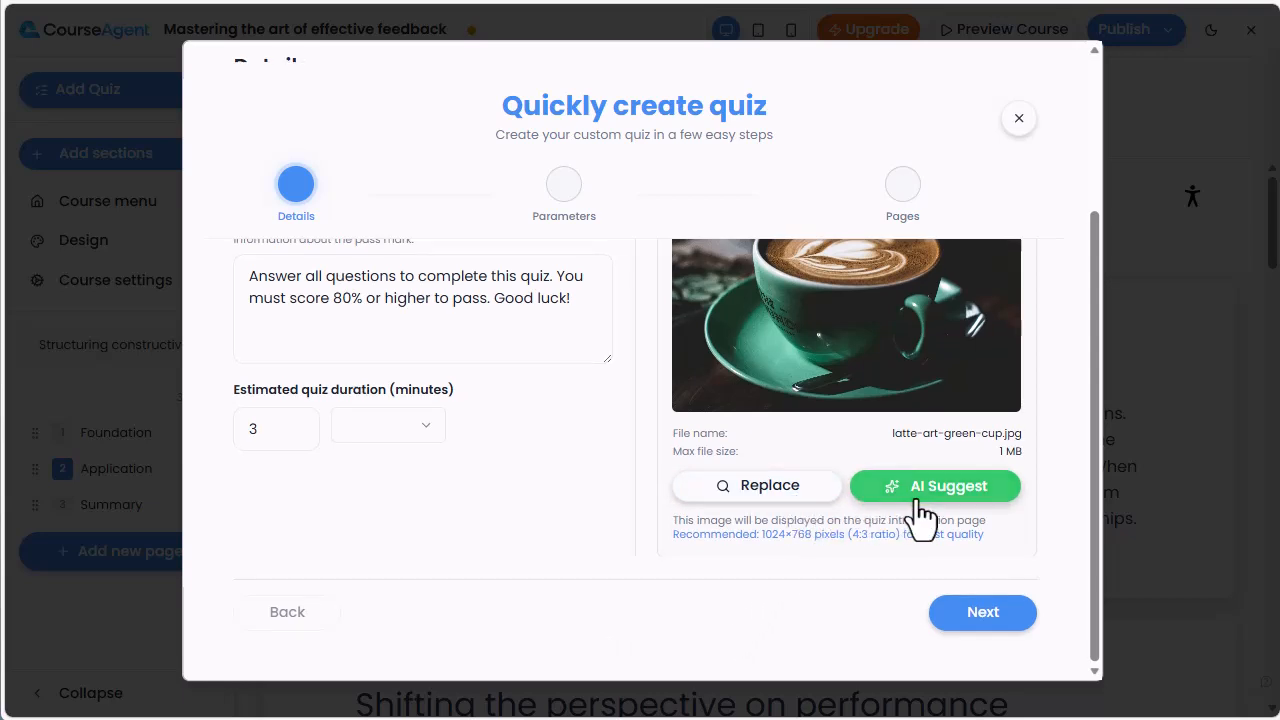
{"action": "left_click", "coordinate": [981, 614]}
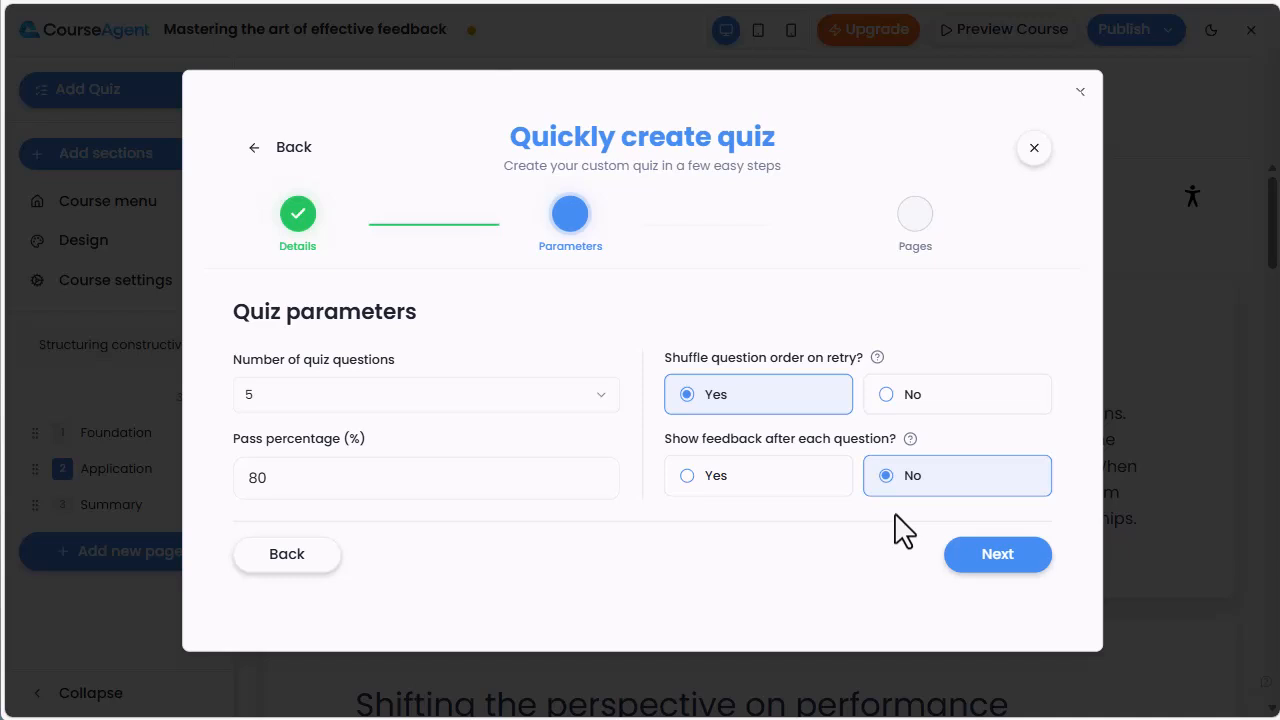
{"action": "left_click", "coordinate": [1005, 560]}
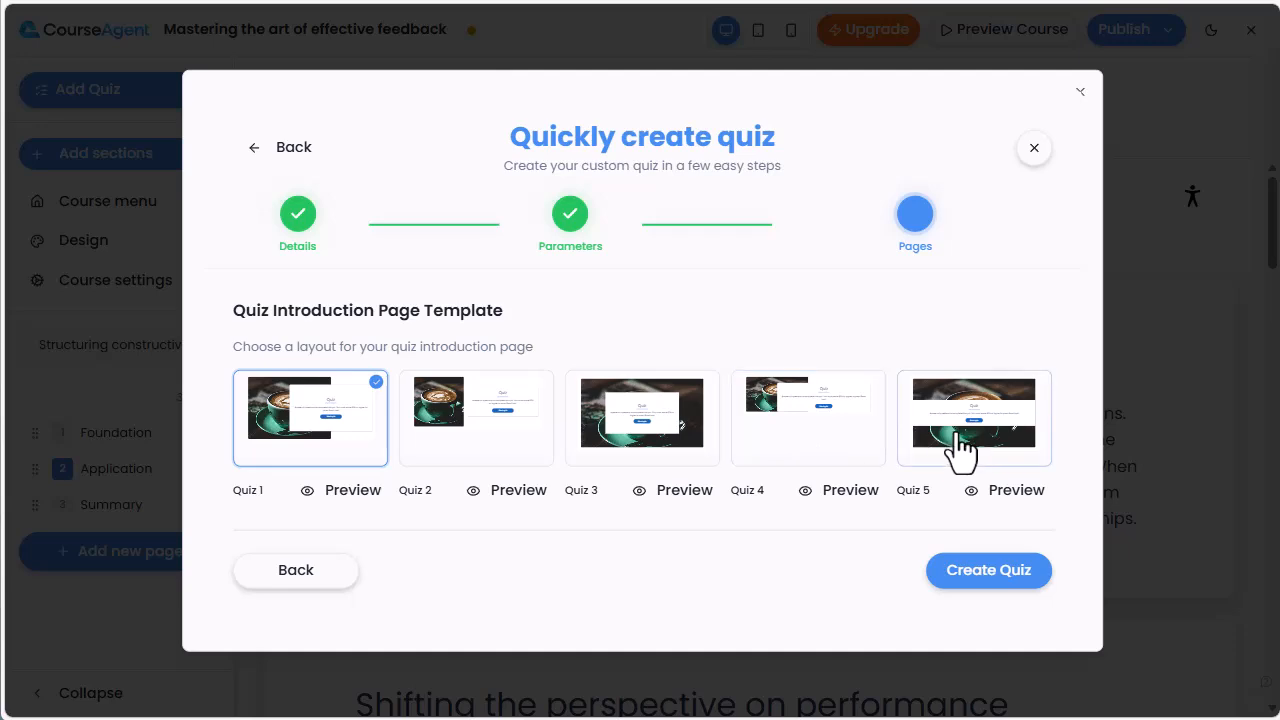
{"action": "left_click", "coordinate": [971, 570]}
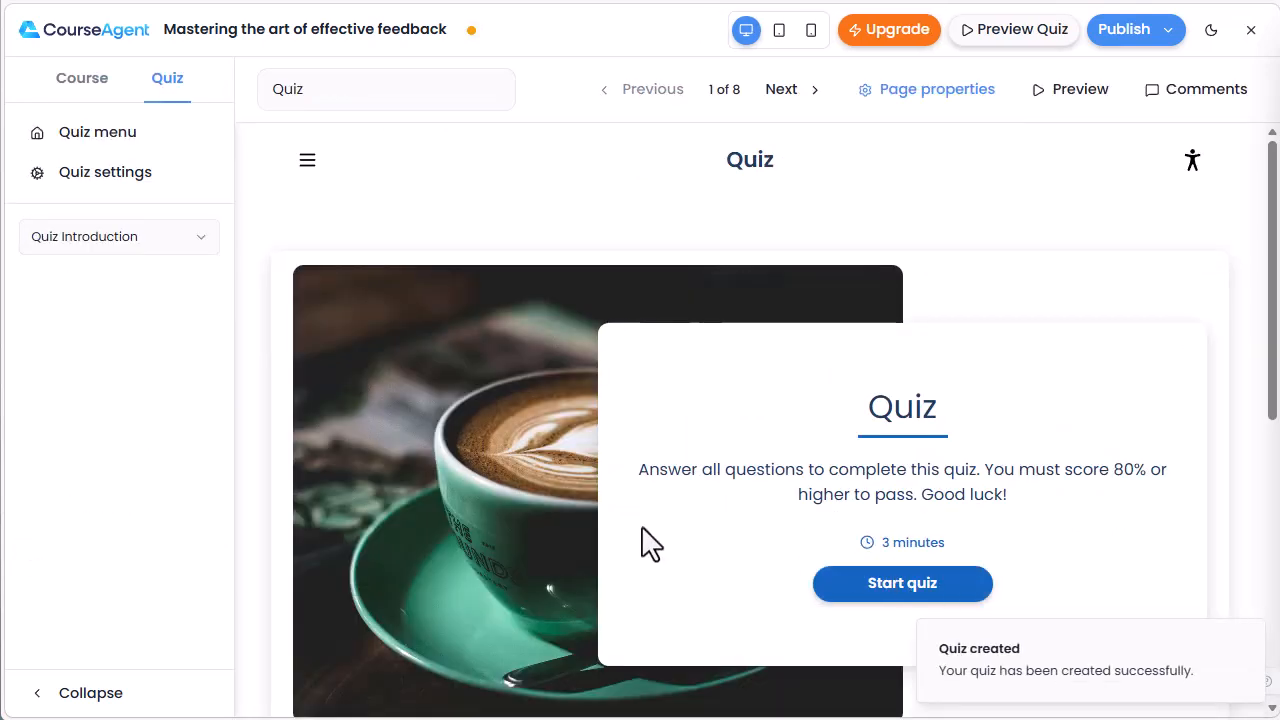
Step: Examine the new quiz's question pages, passed page and not passed page in turn
{"action": "left_click", "coordinate": [200, 245]}
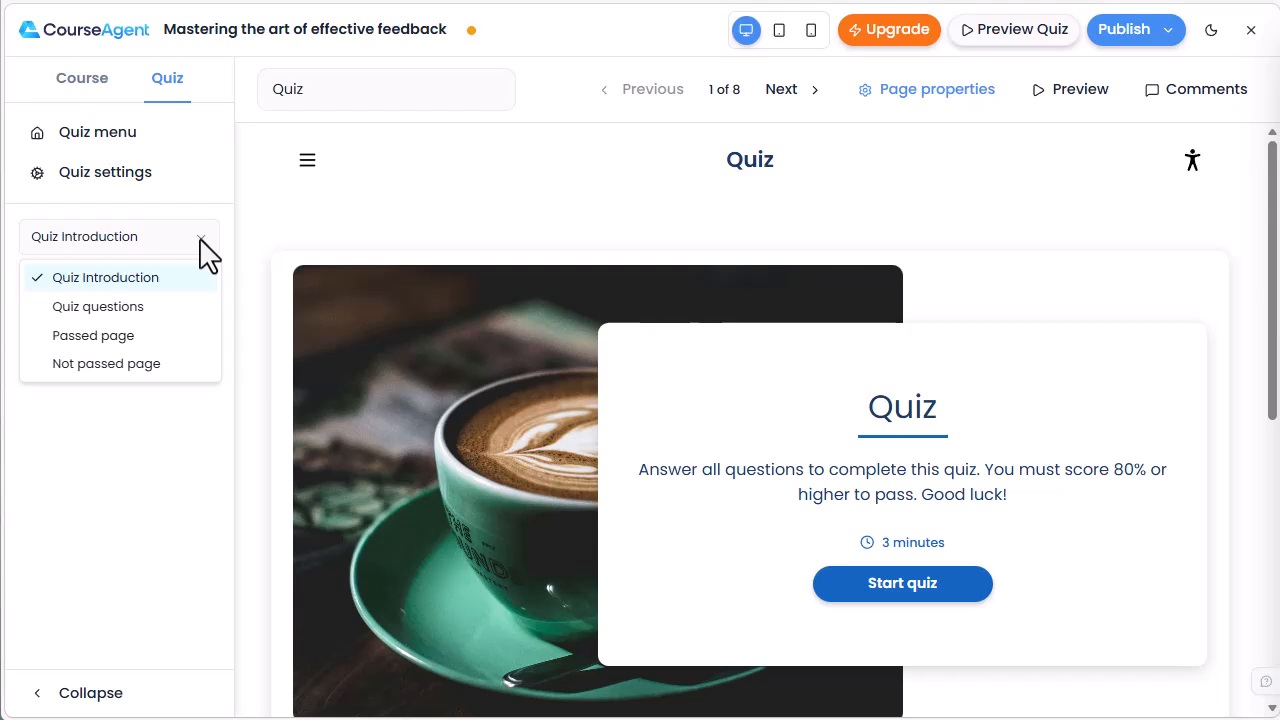
{"action": "left_click", "coordinate": [186, 307]}
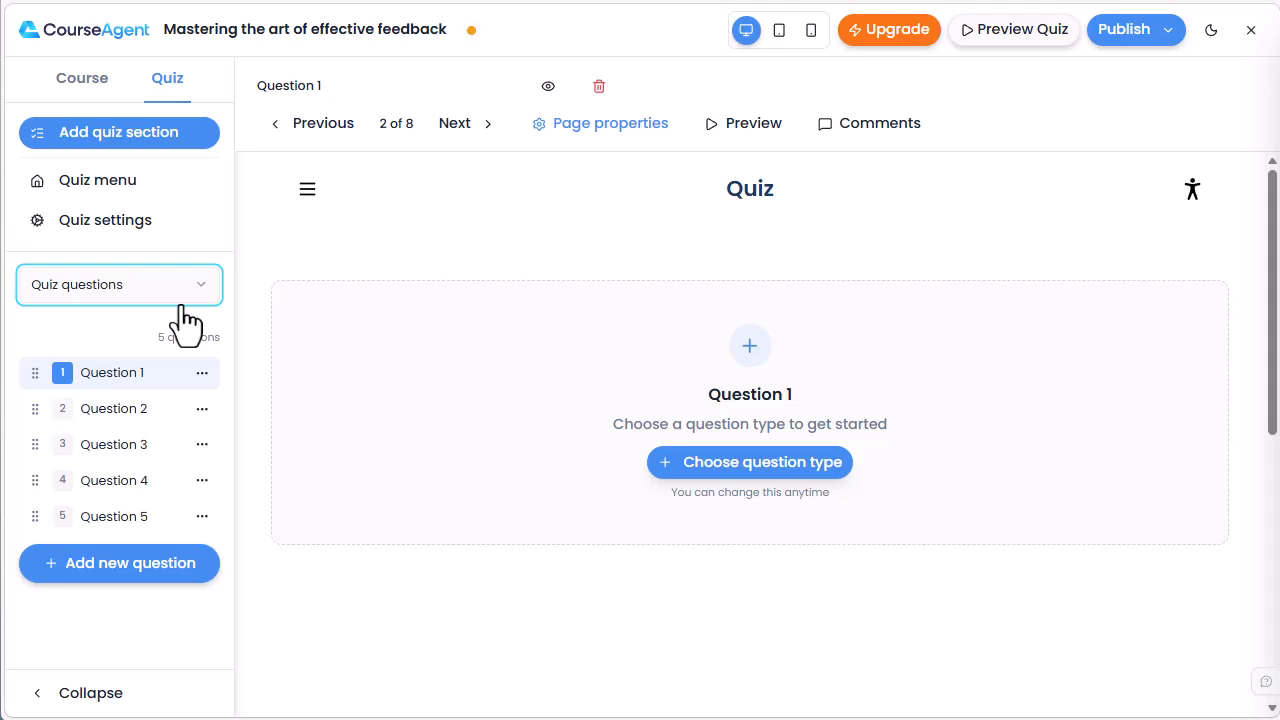
{"action": "left_click", "coordinate": [200, 295]}
{"action": "left_click", "coordinate": [152, 390]}
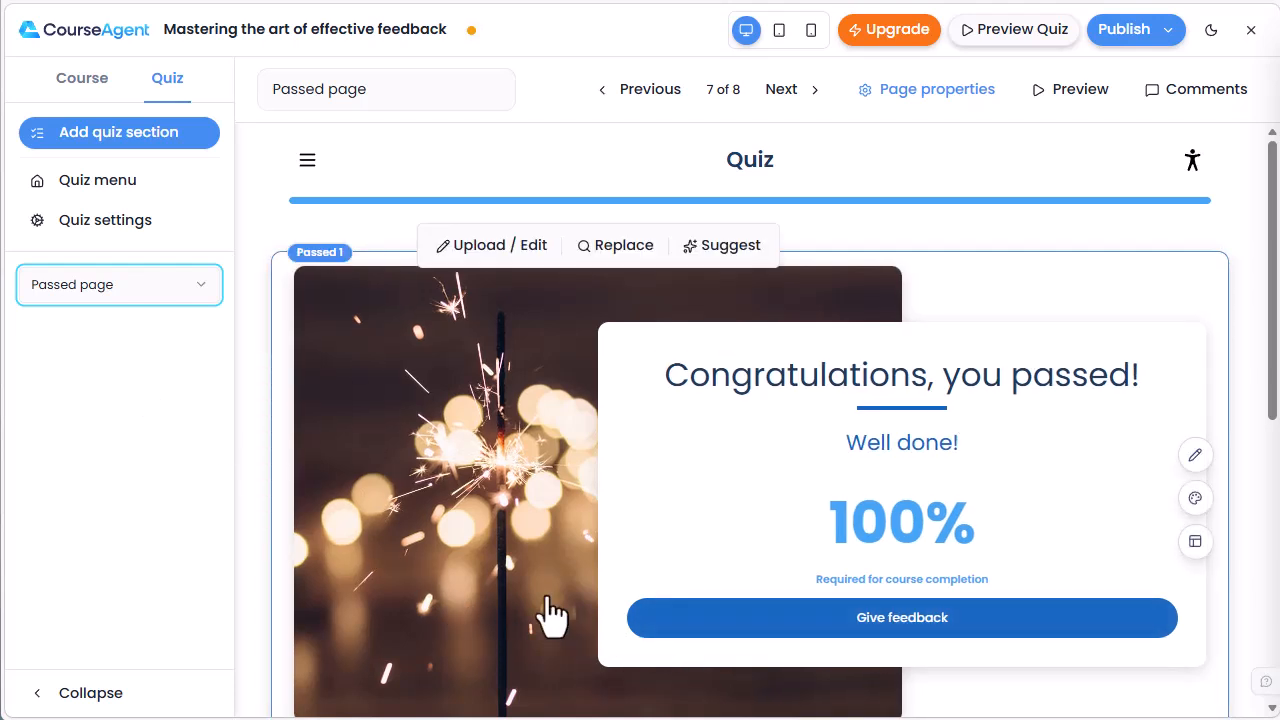
{"action": "left_click", "coordinate": [201, 288]}
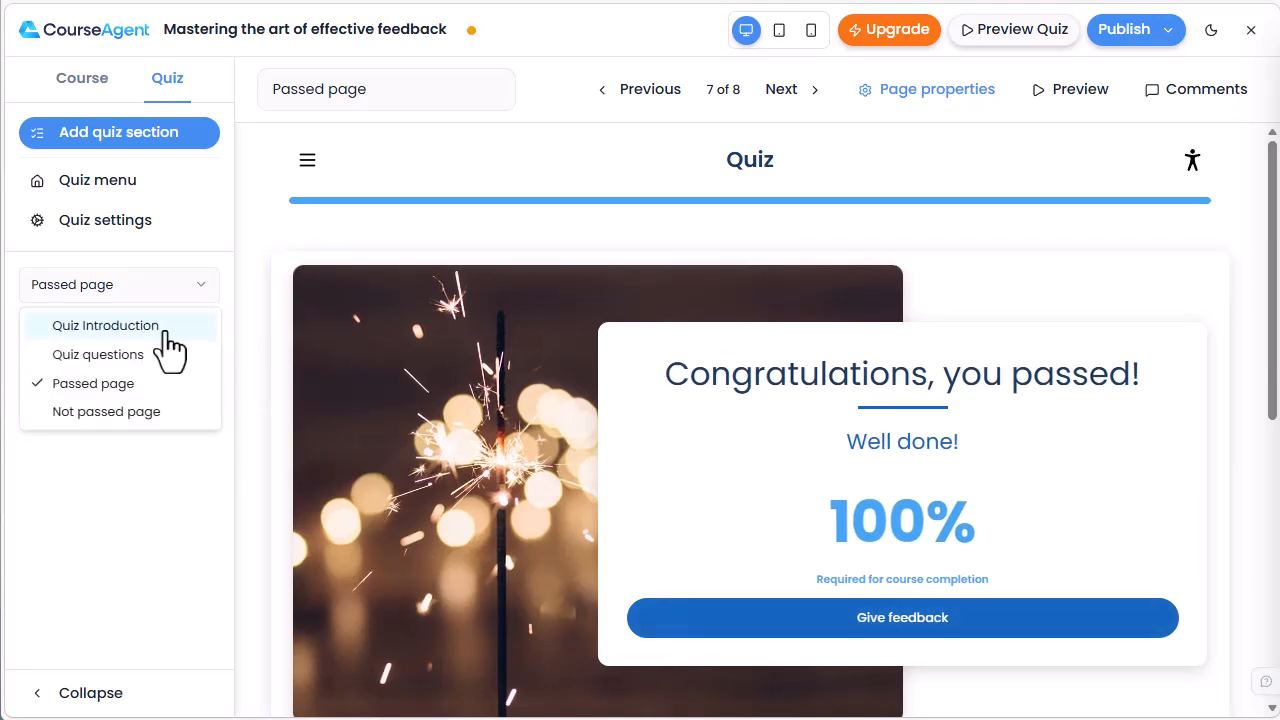
{"action": "left_click", "coordinate": [128, 413]}
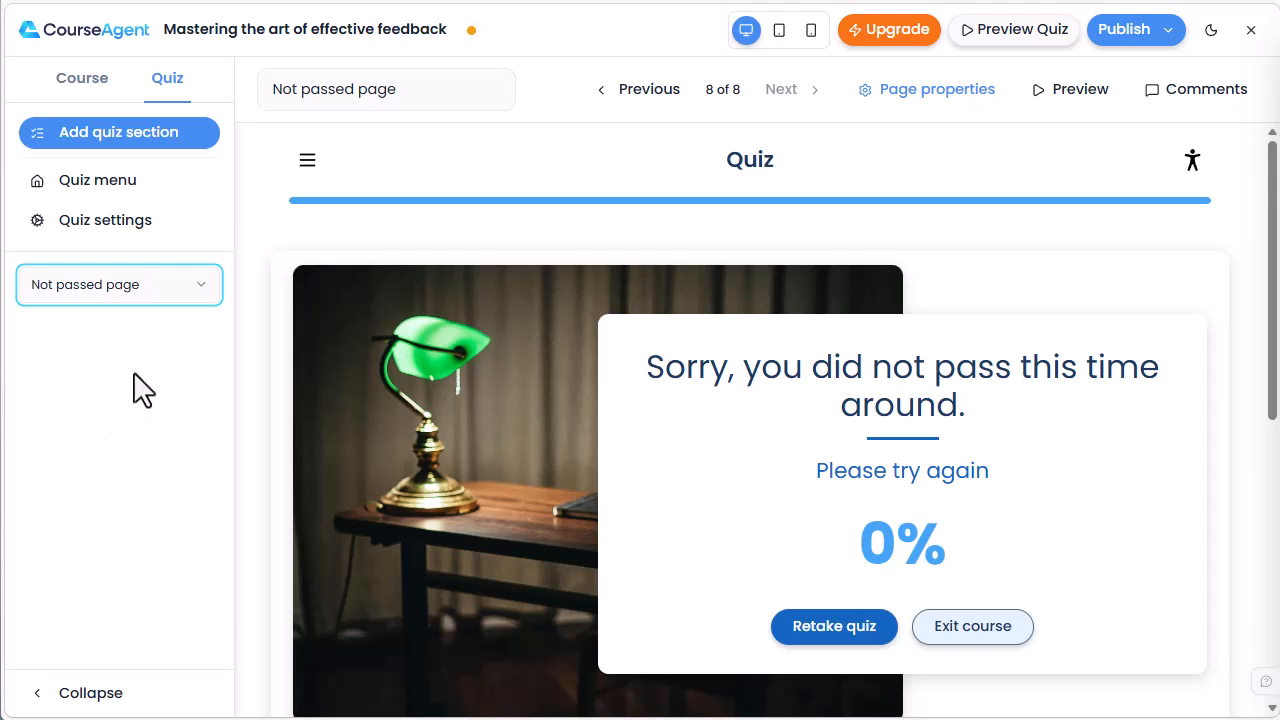
Step: Return to the quiz questions and add the Single select 3 question type to Question 1
{"action": "left_click", "coordinate": [207, 290]}
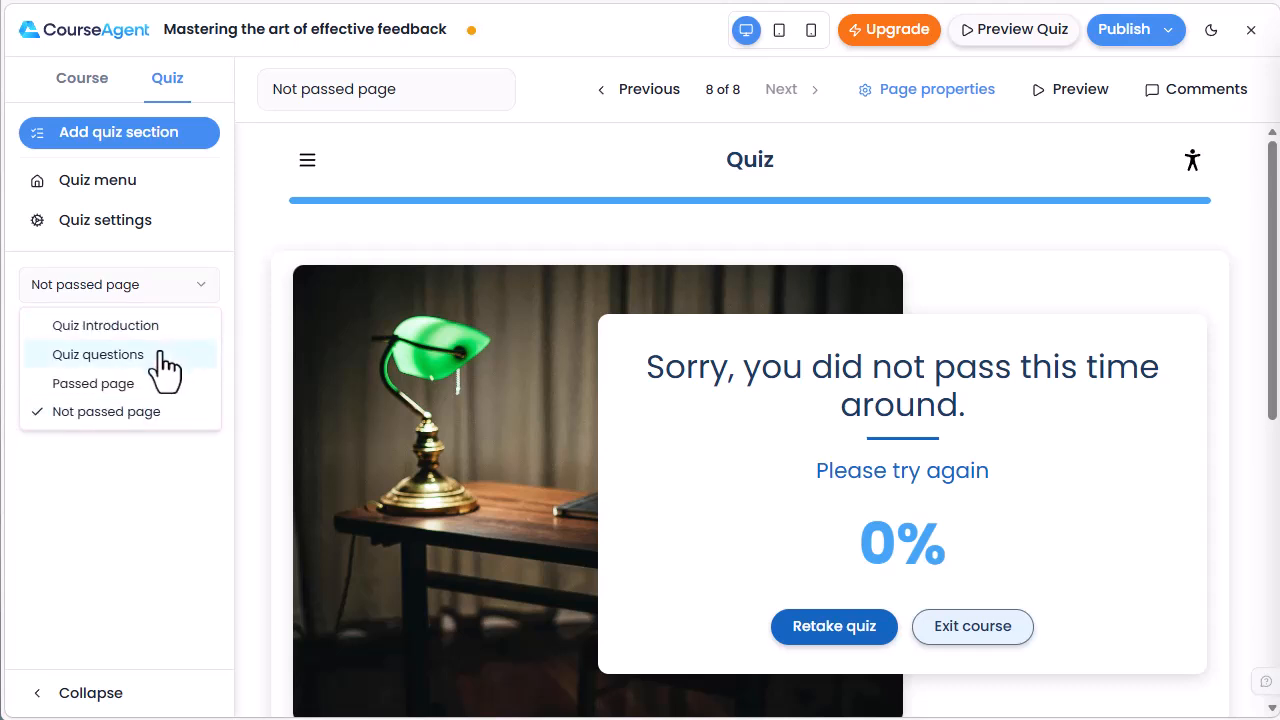
{"action": "left_click", "coordinate": [98, 355]}
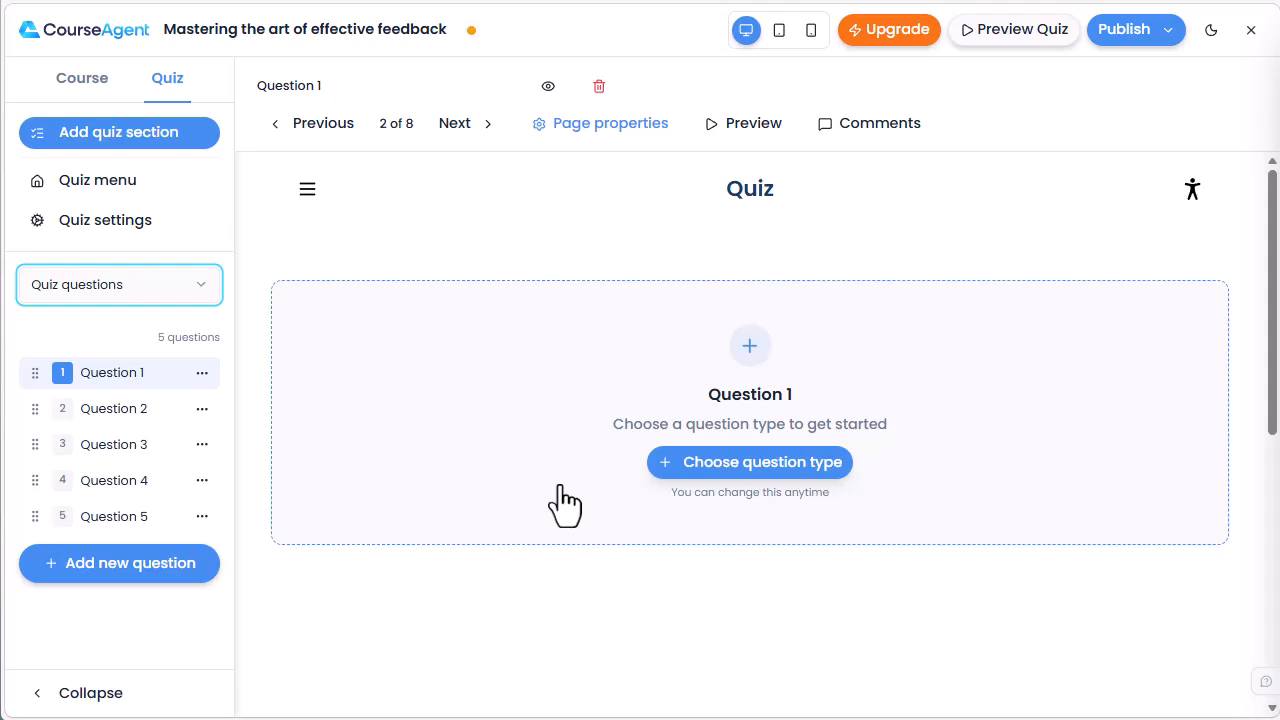
{"action": "left_click", "coordinate": [735, 466]}
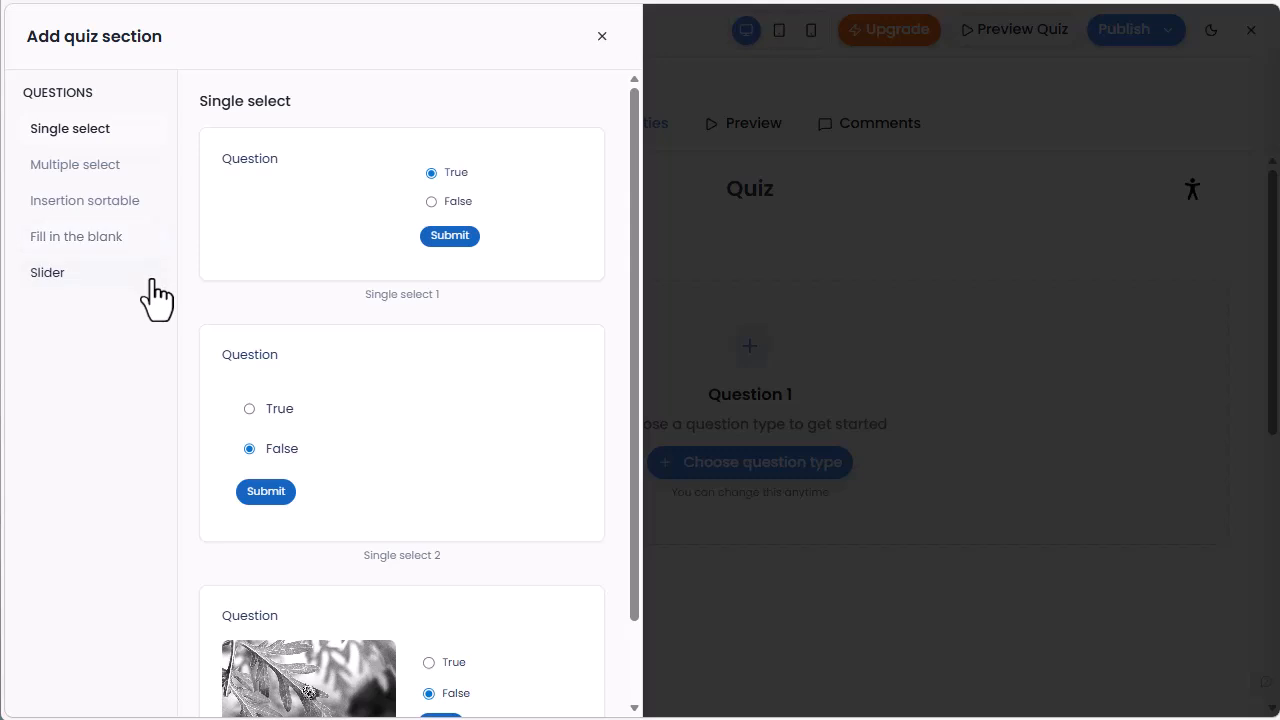
{"action": "mouse_move", "coordinate": [240, 372]}
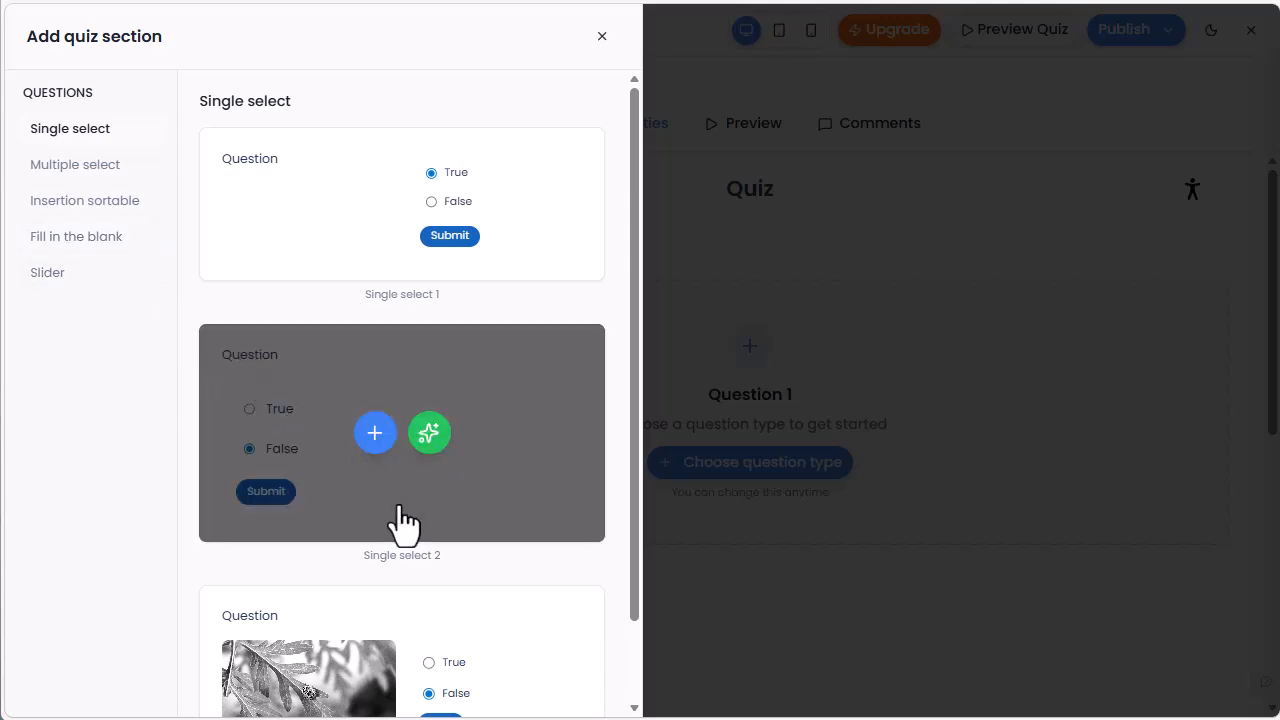
{"action": "left_click", "coordinate": [375, 678]}
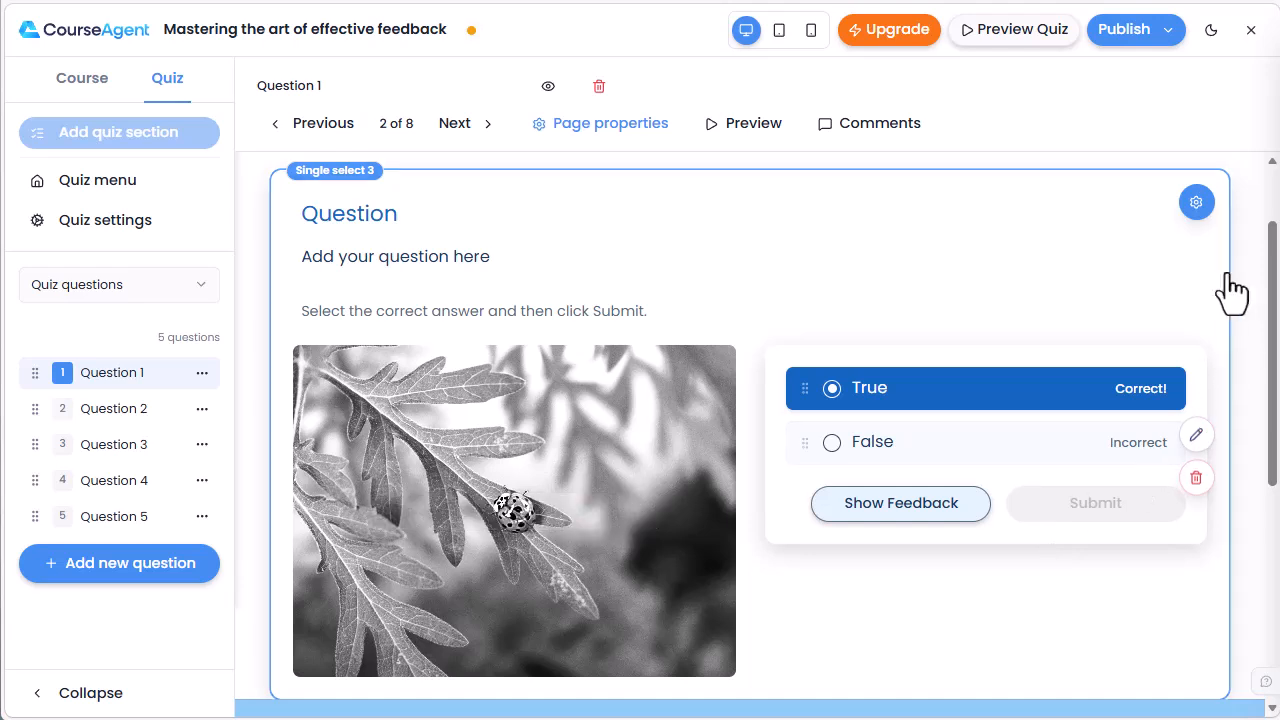
Step: Set the feedback layout of Question 1 to Image right in its question properties
{"action": "left_click", "coordinate": [1198, 206]}
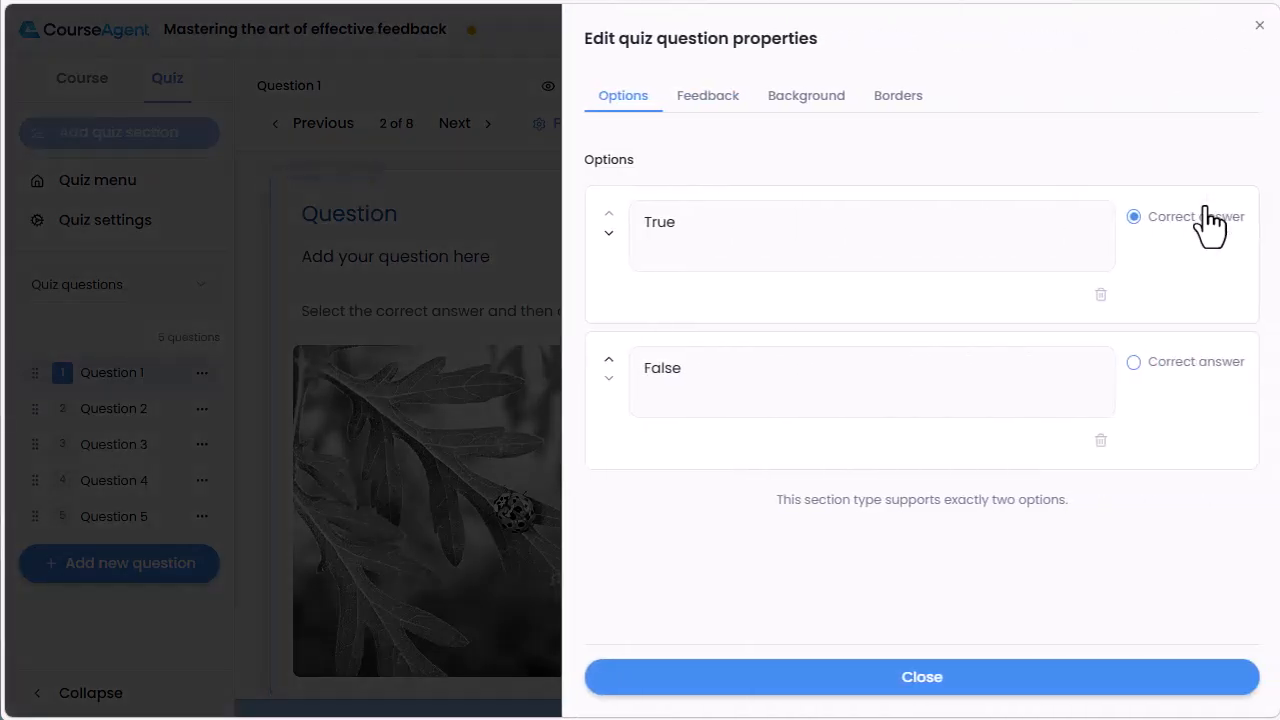
{"action": "left_click", "coordinate": [714, 110]}
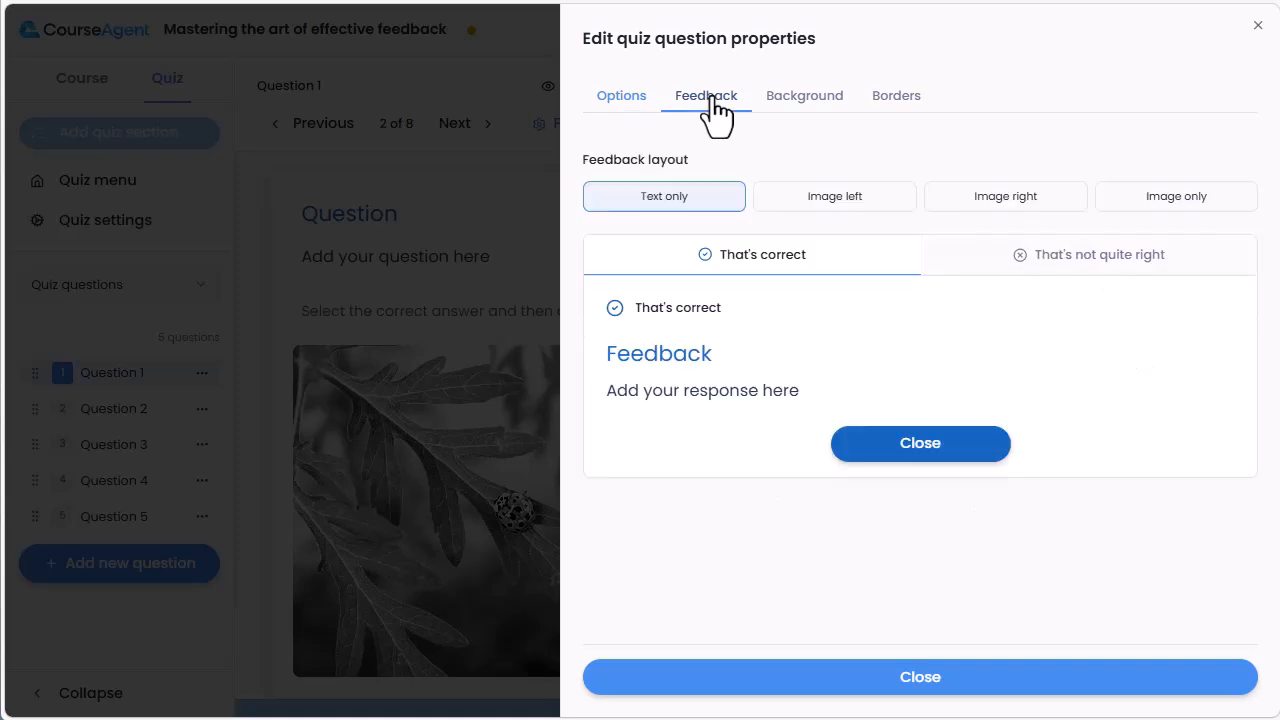
{"action": "left_click", "coordinate": [897, 207]}
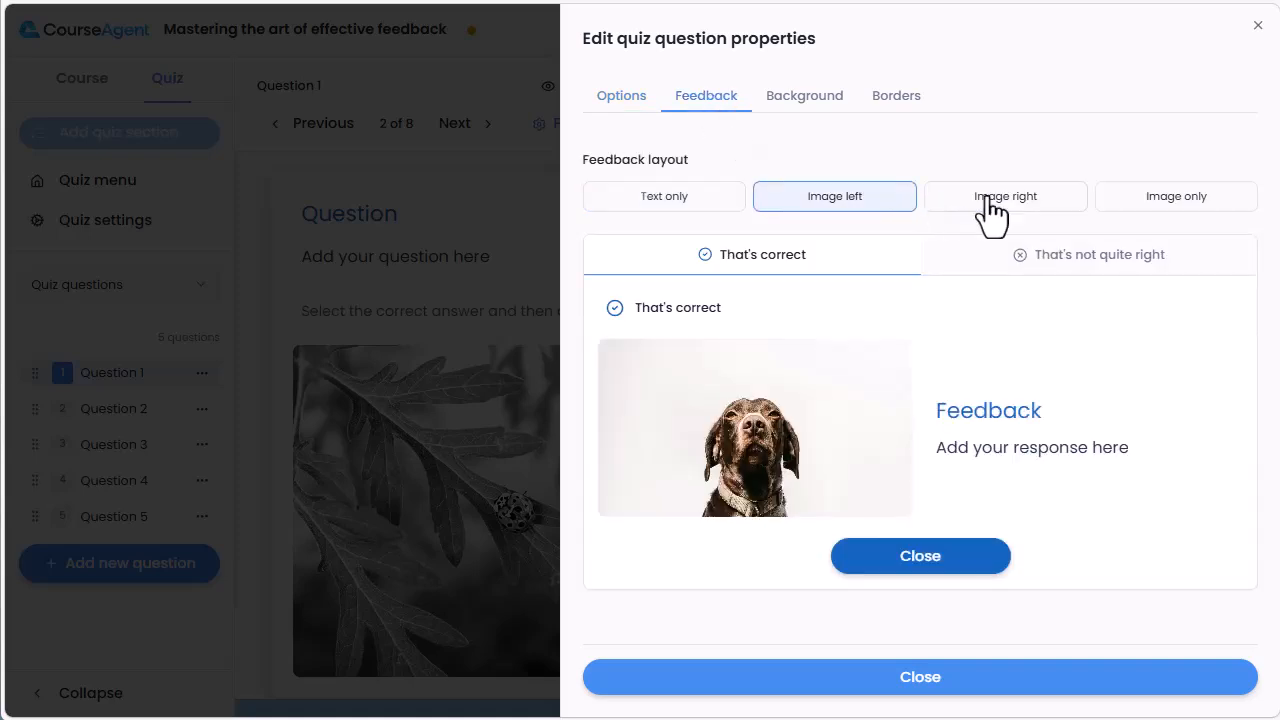
{"action": "left_click", "coordinate": [1065, 210]}
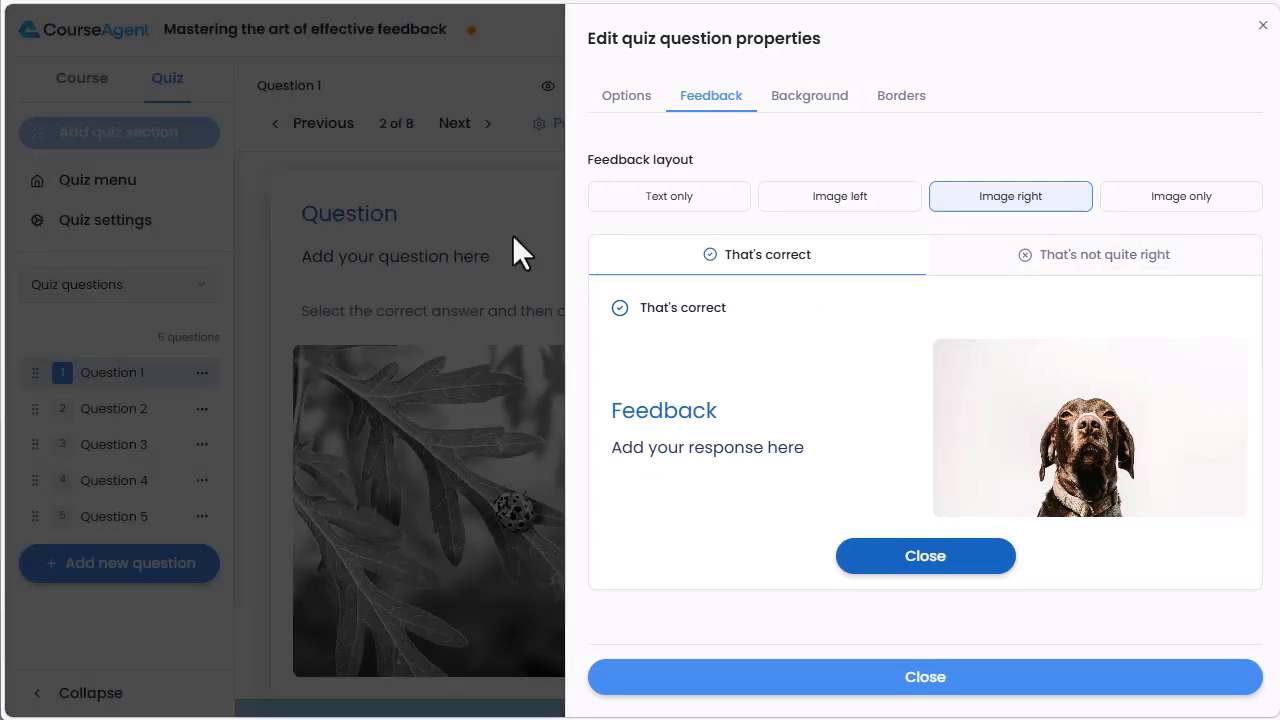
{"action": "left_click", "coordinate": [512, 234]}
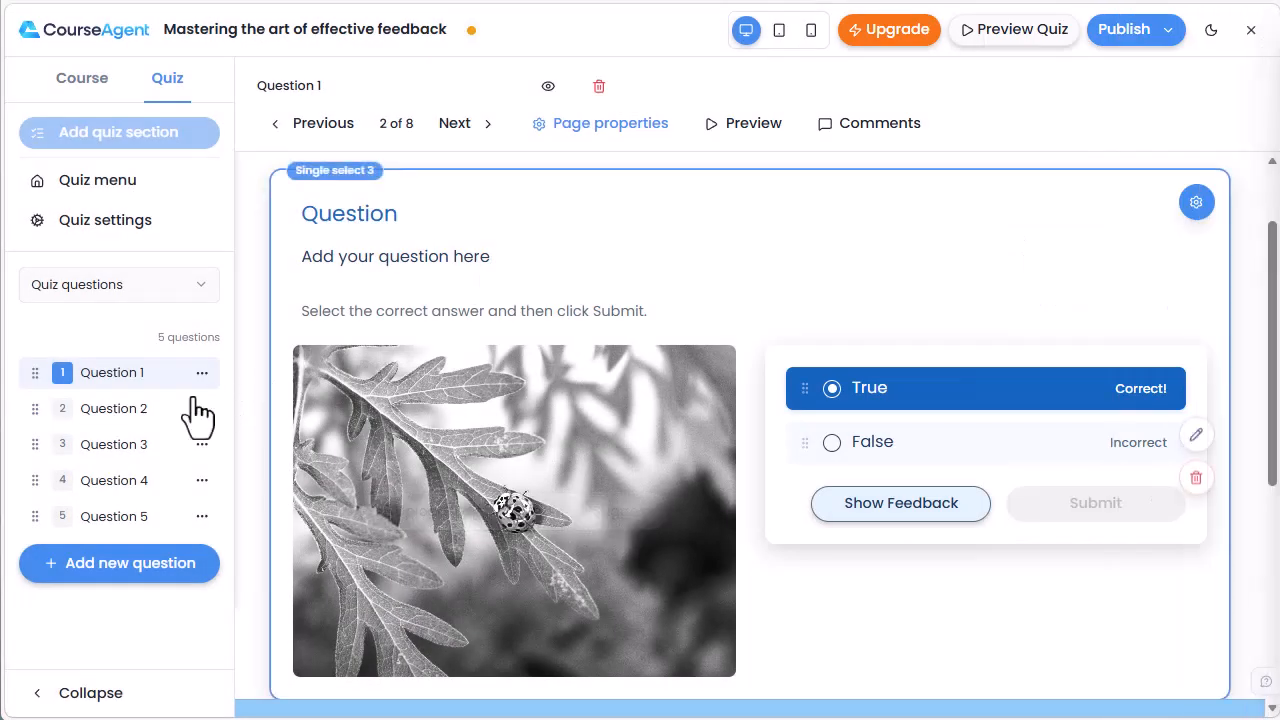
Step: Start AI generation of a Single select 1 section for Question 2, using the scenario-based question style
{"action": "left_click", "coordinate": [128, 418]}
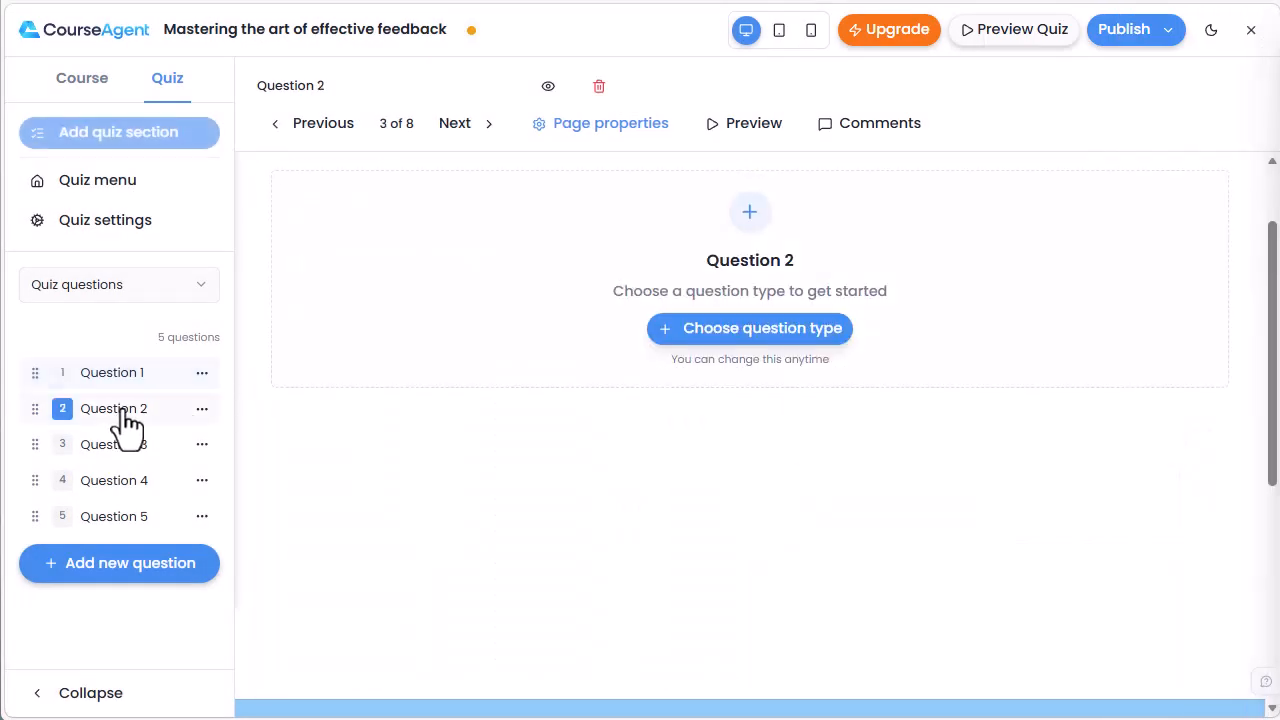
{"action": "left_click", "coordinate": [730, 338]}
{"action": "mouse_move", "coordinate": [448, 240]}
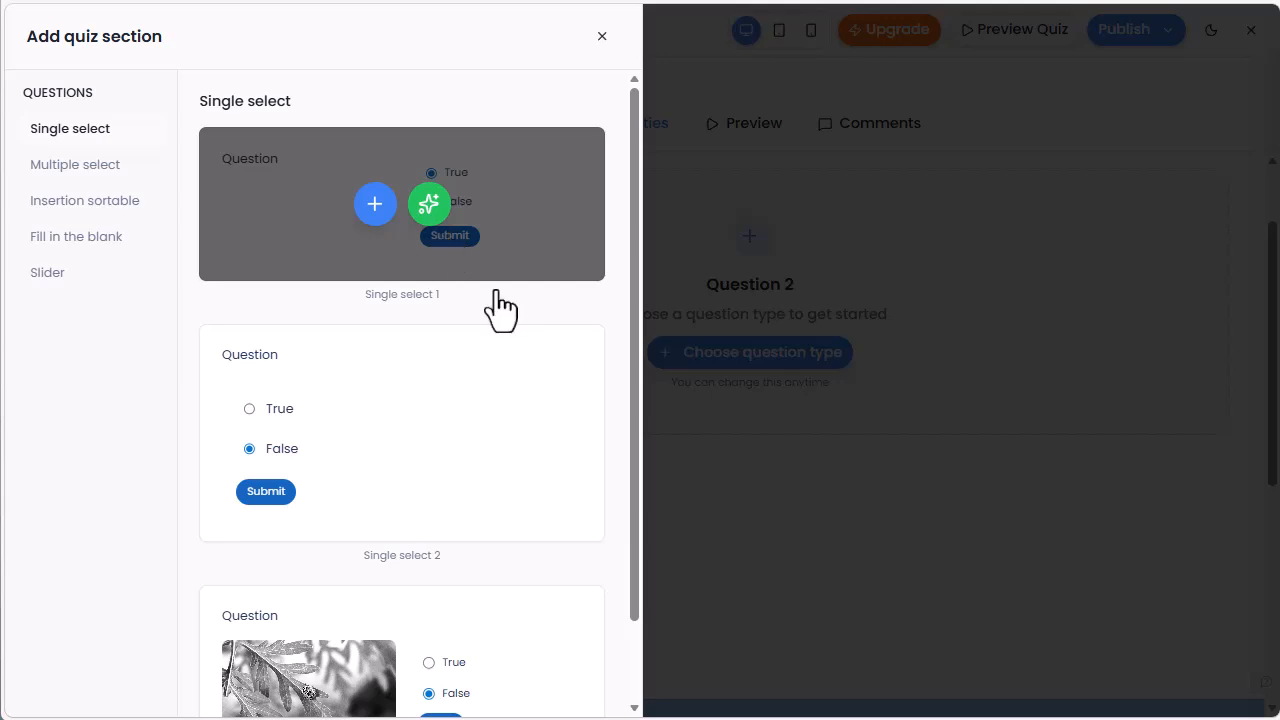
{"action": "left_click", "coordinate": [436, 210]}
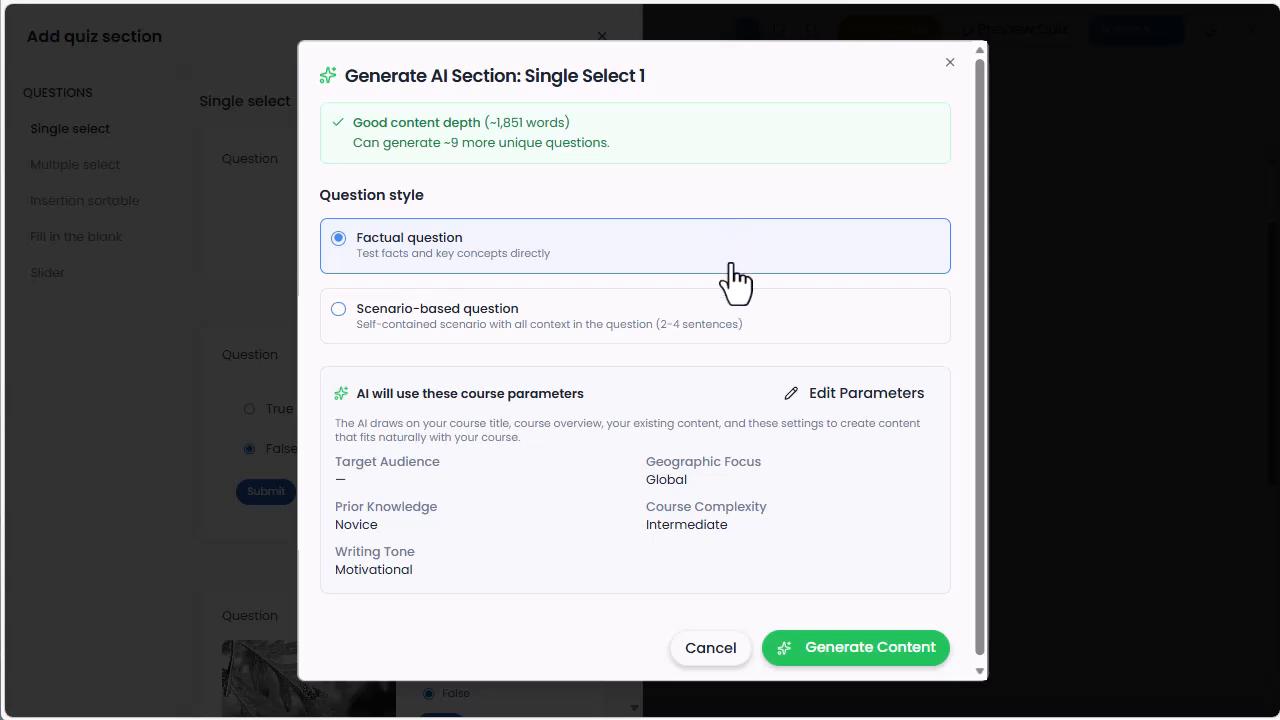
{"action": "left_click", "coordinate": [727, 345]}
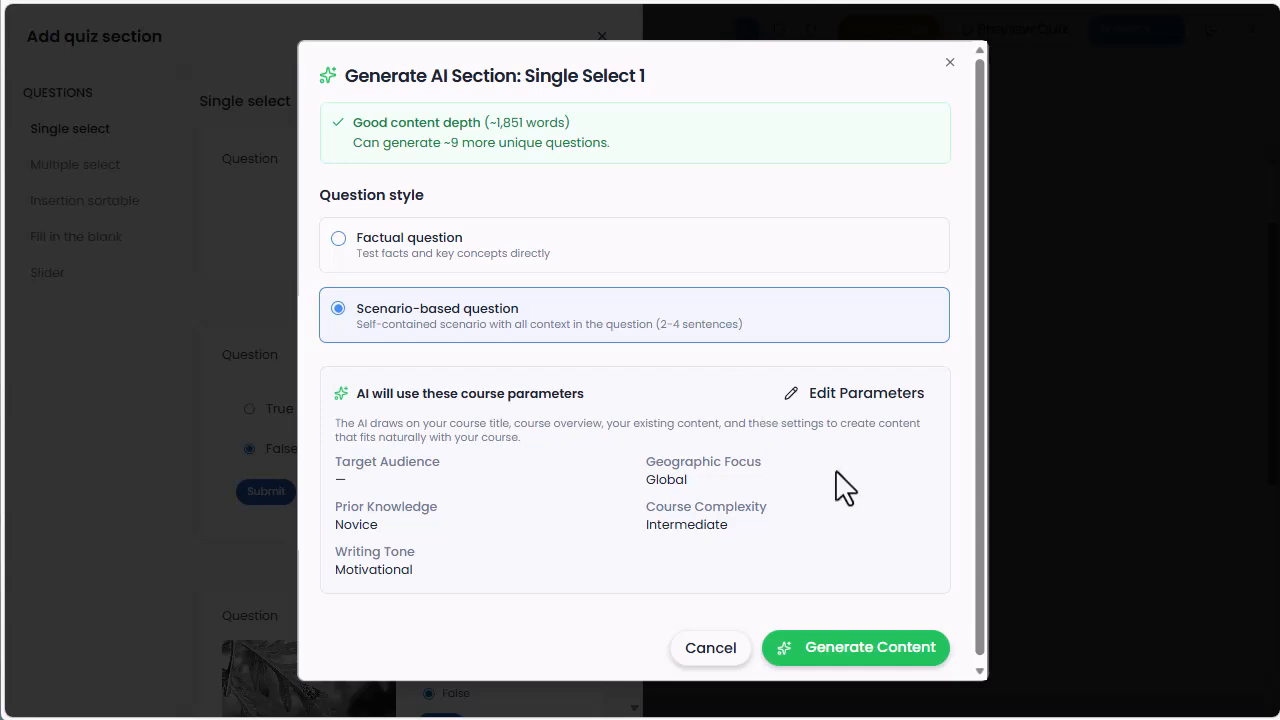
Step: Review the AI course parameters, from target audience to writing tone, and return to the generation dialog
{"action": "left_click", "coordinate": [866, 398]}
{"action": "scroll", "coordinate": [651, 309], "scroll_direction": "down", "scroll_amount": 3}
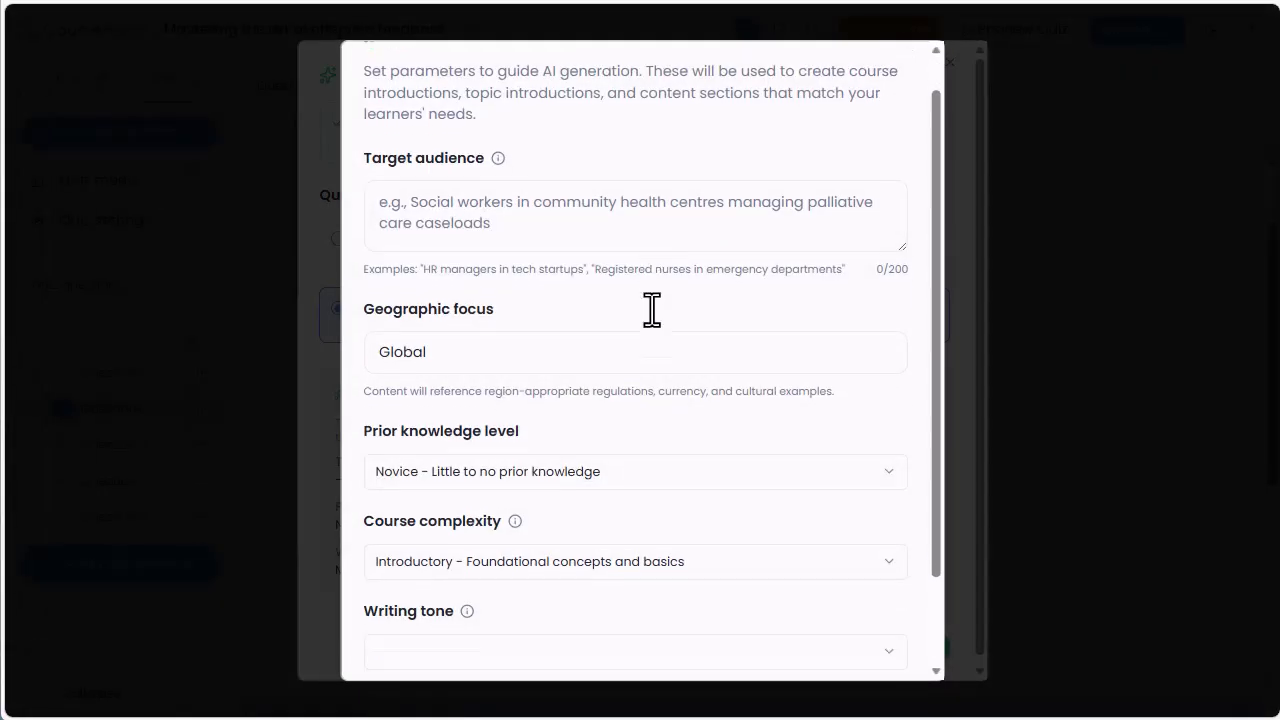
{"action": "scroll", "coordinate": [743, 332], "scroll_direction": "up", "scroll_amount": 3}
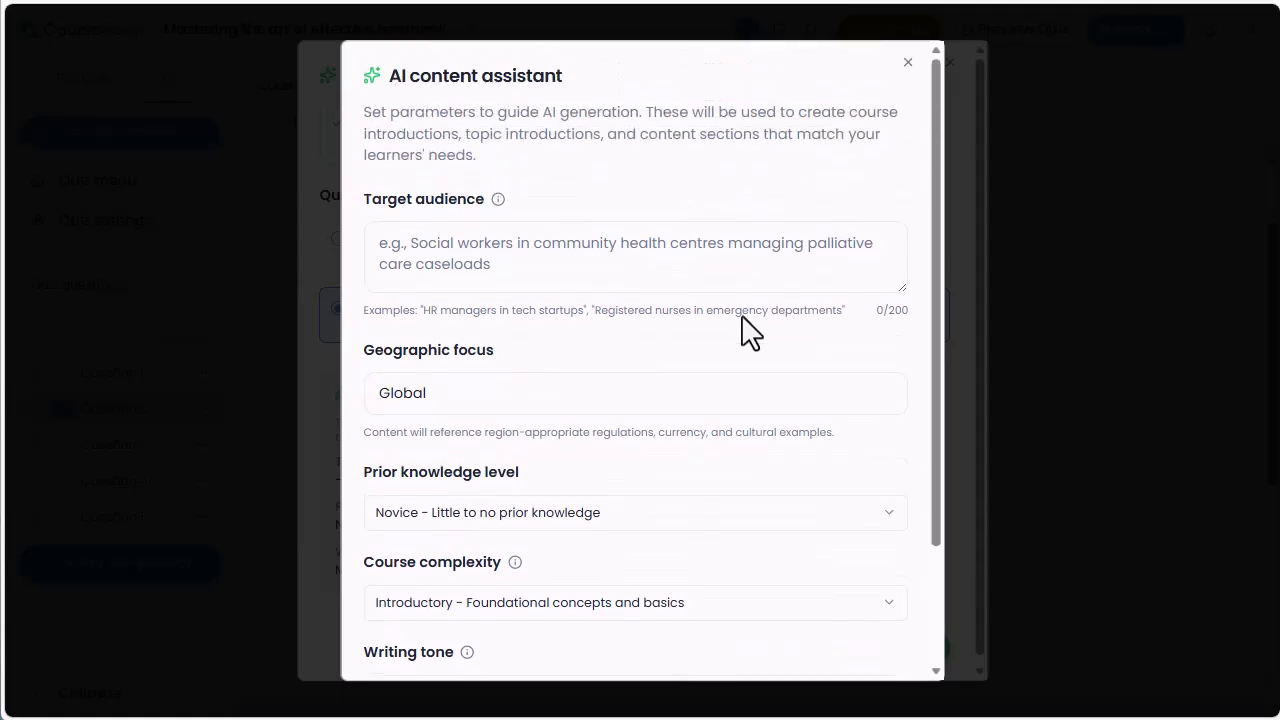
{"action": "left_click", "coordinate": [906, 63]}
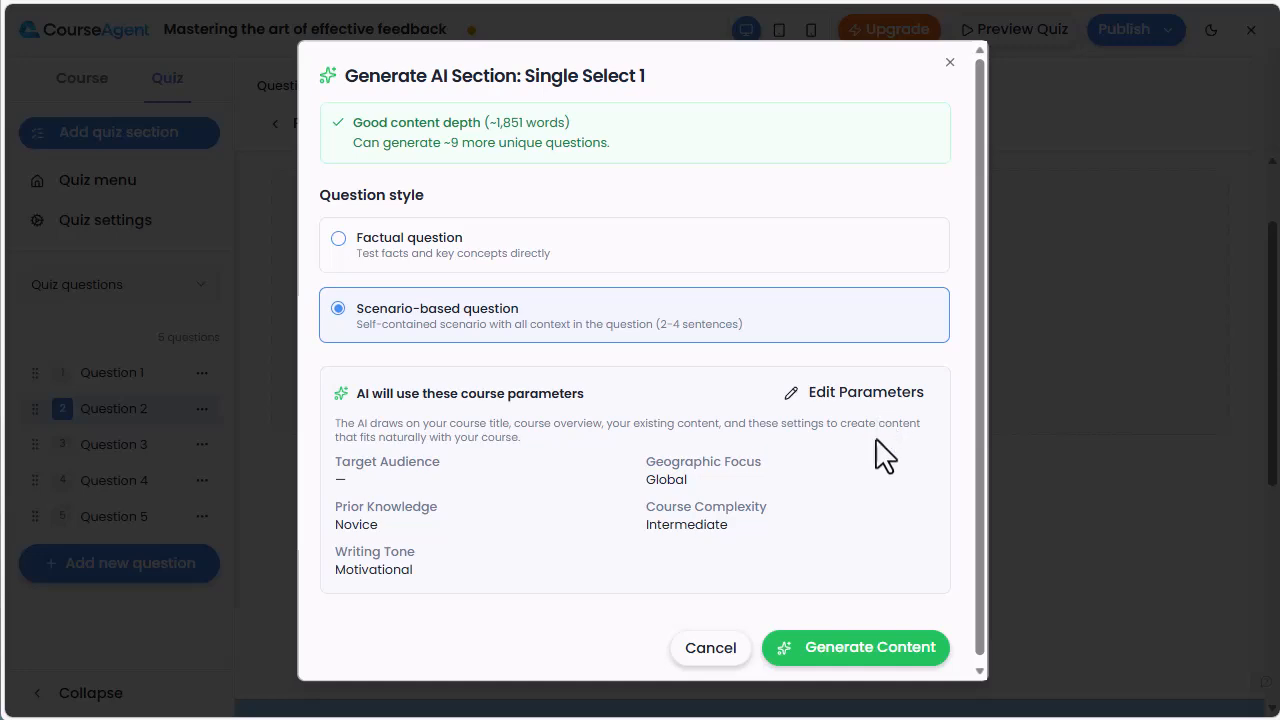
Step: Generate AI question options for Question 2 and apply Option 3, the one about psychological safety
{"action": "left_click", "coordinate": [857, 657]}
{"action": "scroll", "coordinate": [822, 645], "scroll_direction": "down", "scroll_amount": 2}
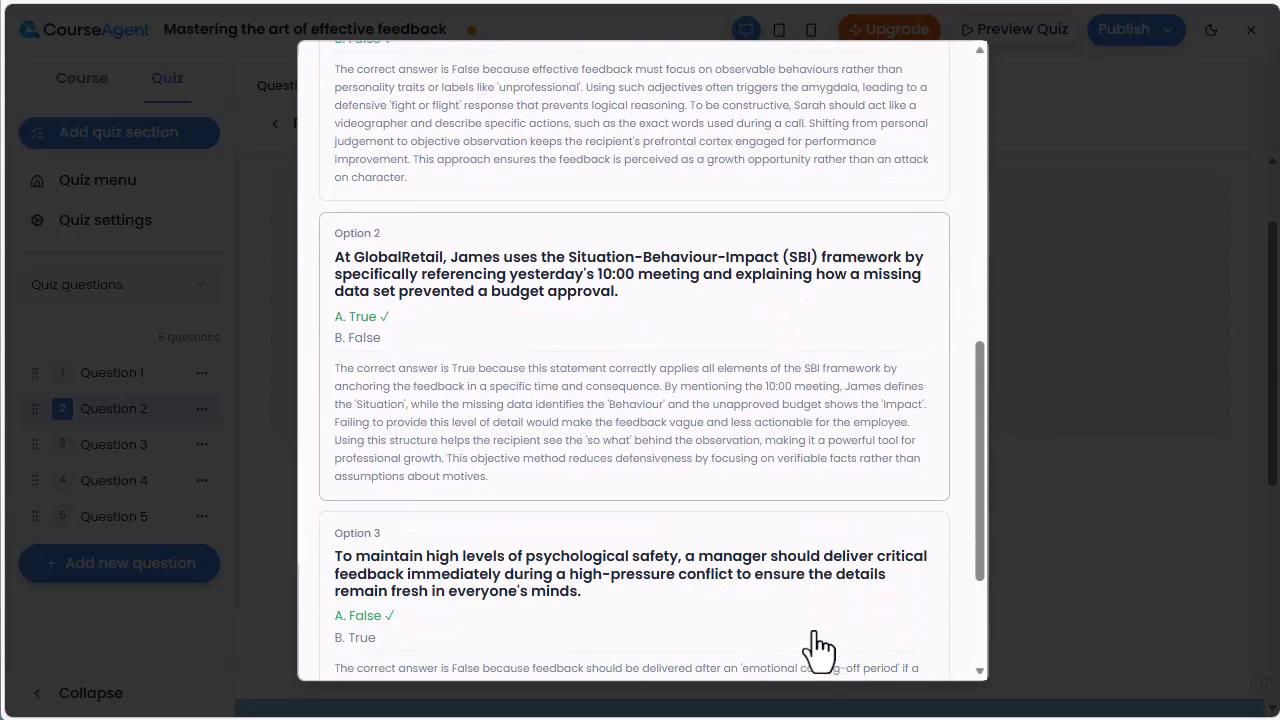
{"action": "scroll", "coordinate": [818, 648], "scroll_direction": "down", "scroll_amount": 3}
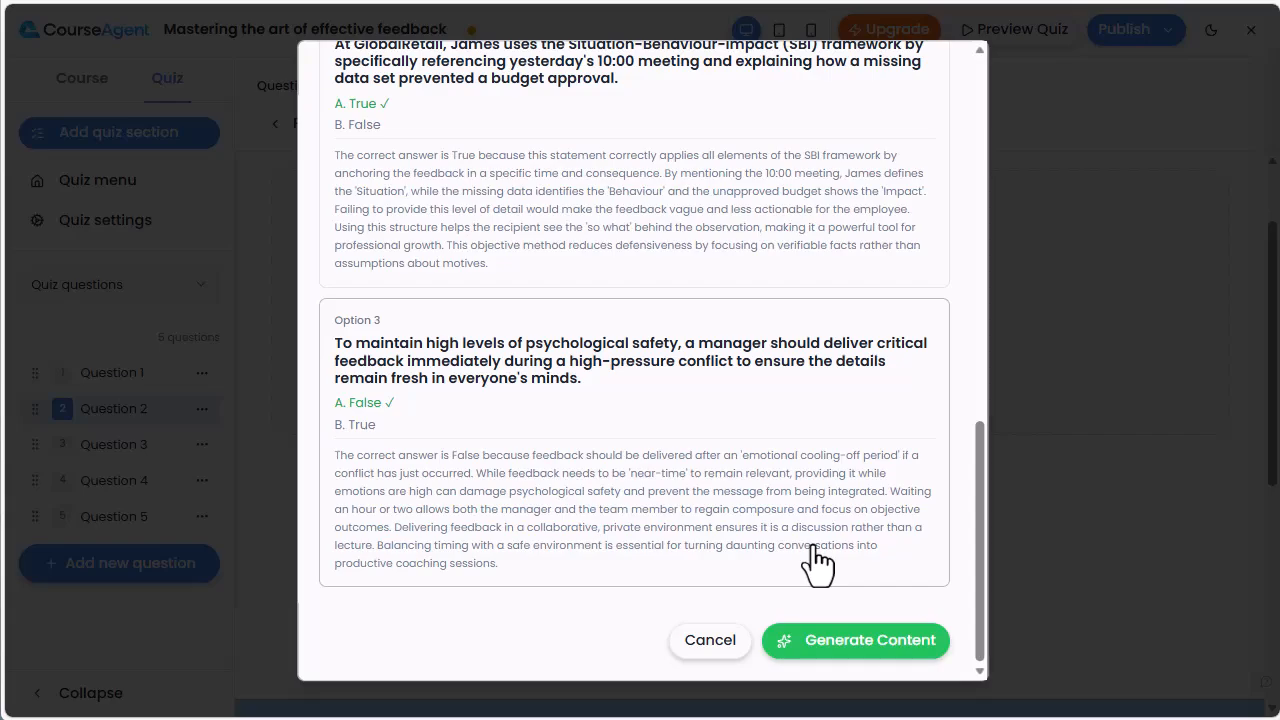
{"action": "left_click", "coordinate": [818, 563]}
{"action": "left_click", "coordinate": [820, 640]}
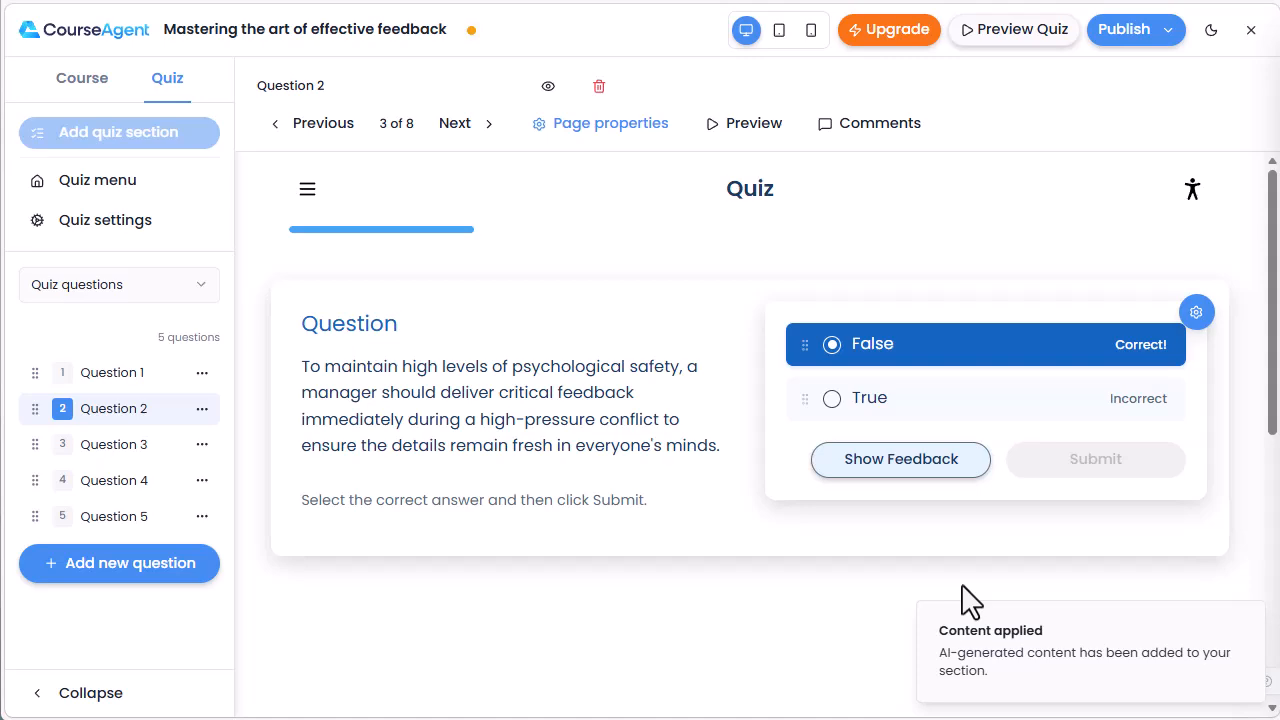
Step: Review the quiz's default AI generation settings for question style, question depth and answer depth
{"action": "left_click", "coordinate": [165, 227]}
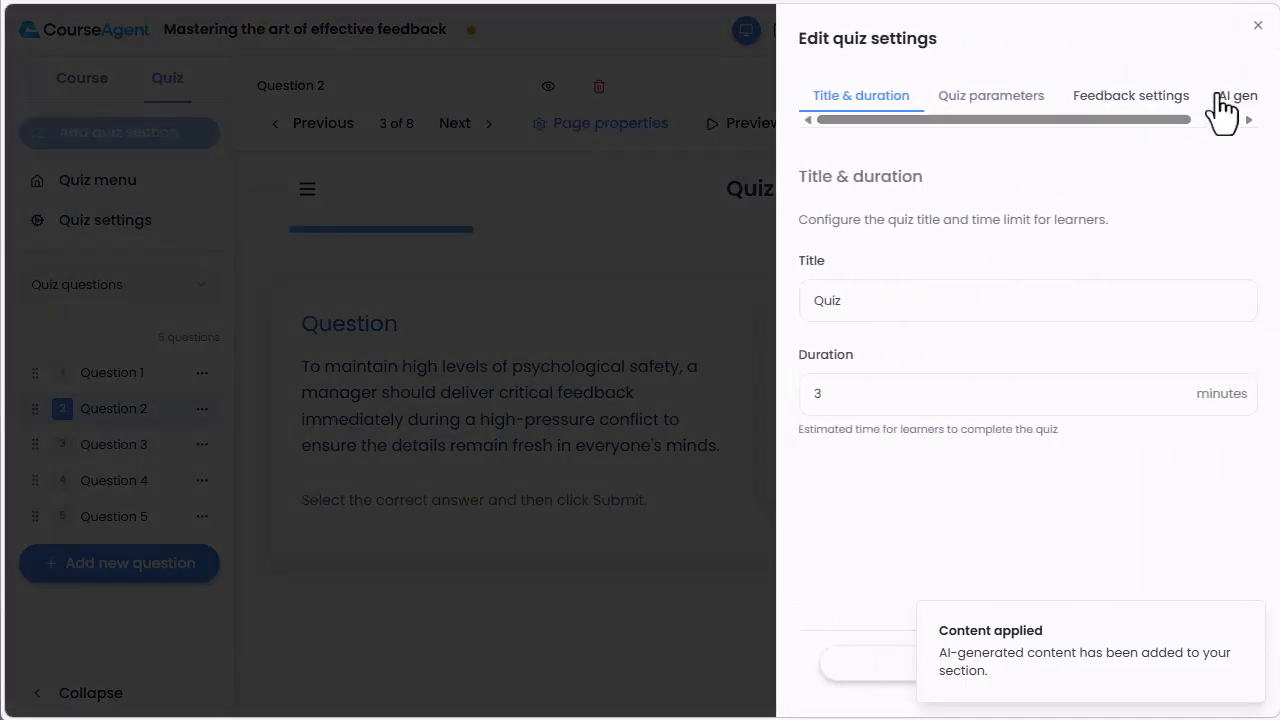
{"action": "left_click", "coordinate": [1222, 96]}
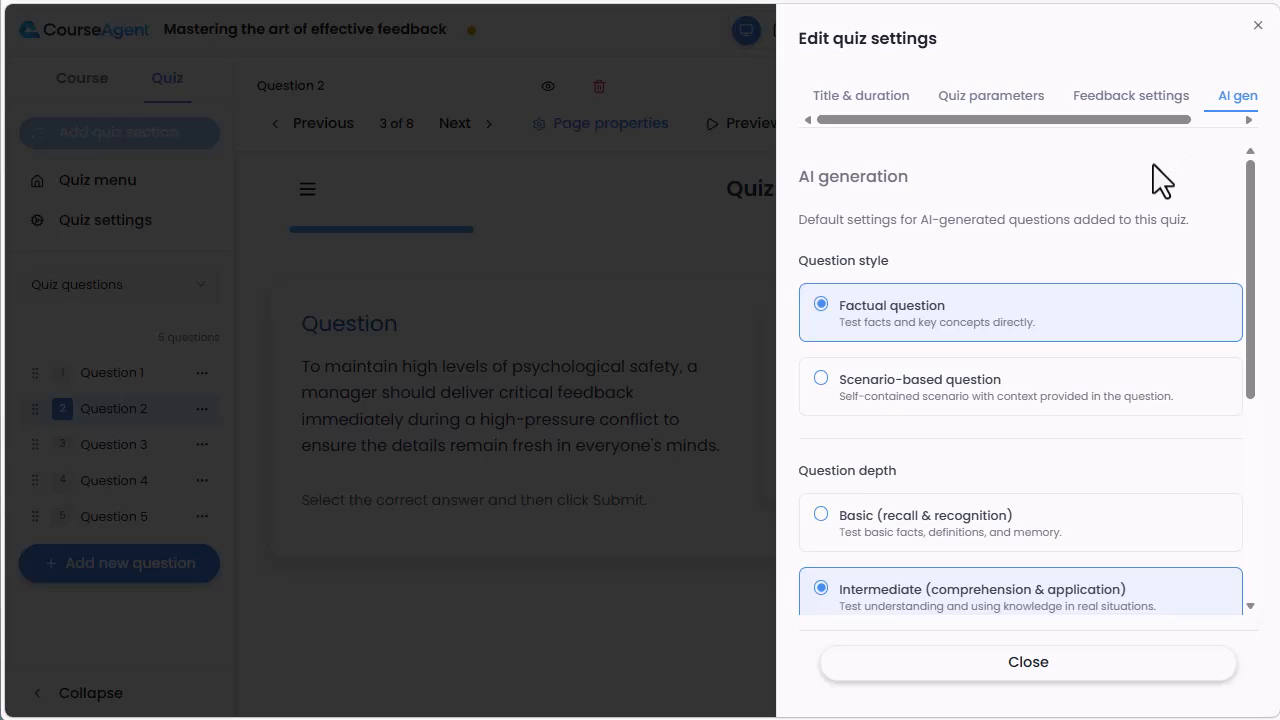
{"action": "scroll", "coordinate": [1140, 240], "scroll_direction": "down", "scroll_amount": 1}
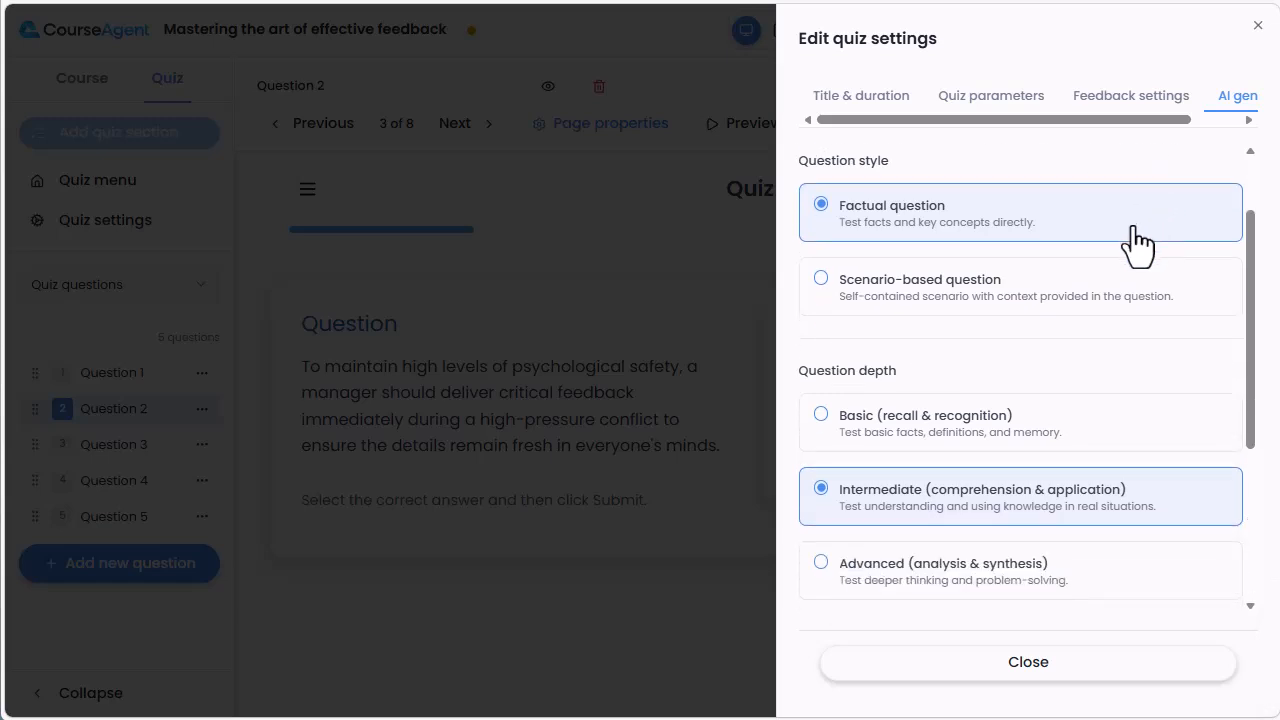
{"action": "scroll", "coordinate": [1138, 248], "scroll_direction": "down", "scroll_amount": 1}
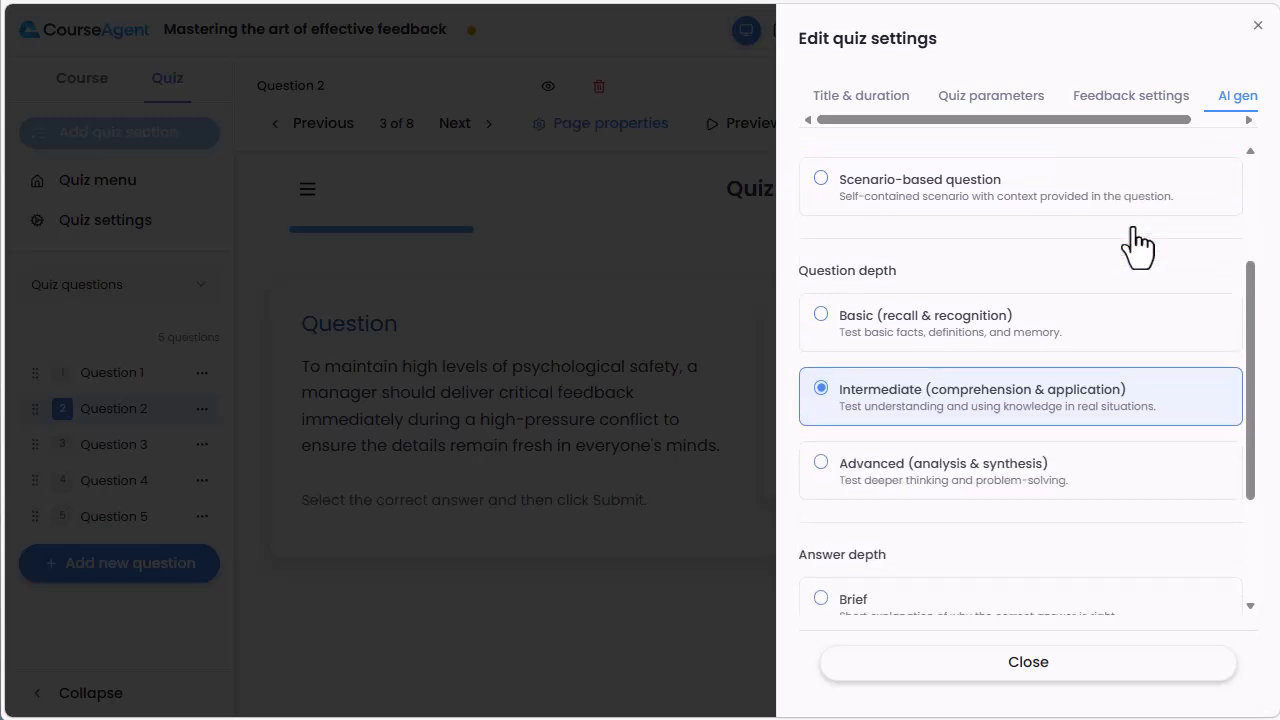
{"action": "scroll", "coordinate": [1138, 246], "scroll_direction": "up", "scroll_amount": 1}
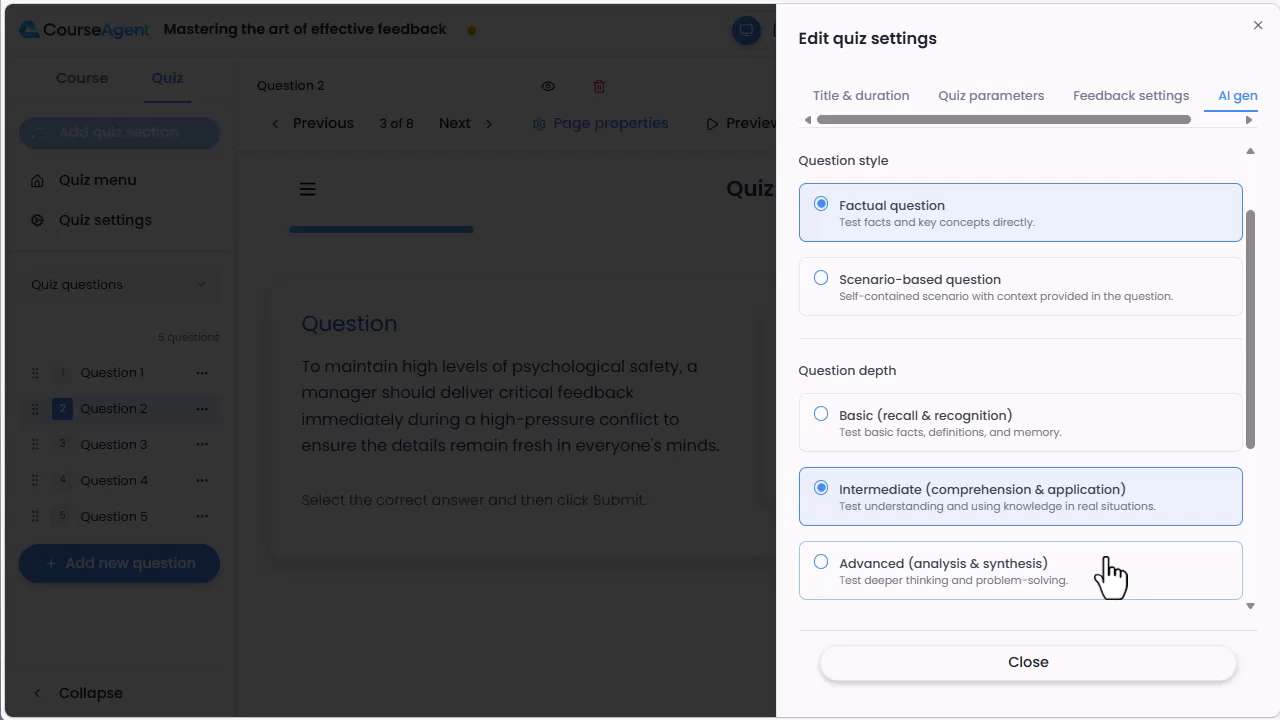
{"action": "scroll", "coordinate": [1110, 575], "scroll_direction": "down", "scroll_amount": 1}
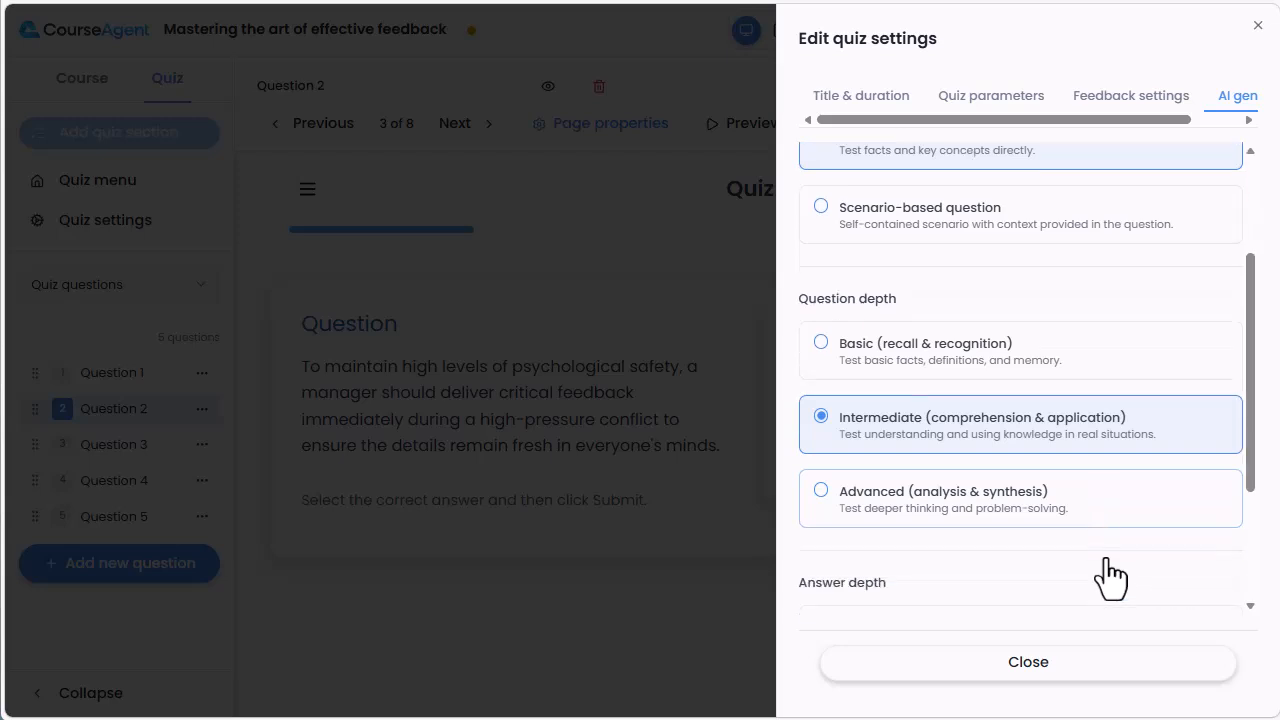
{"action": "scroll", "coordinate": [1110, 575], "scroll_direction": "down", "scroll_amount": 2}
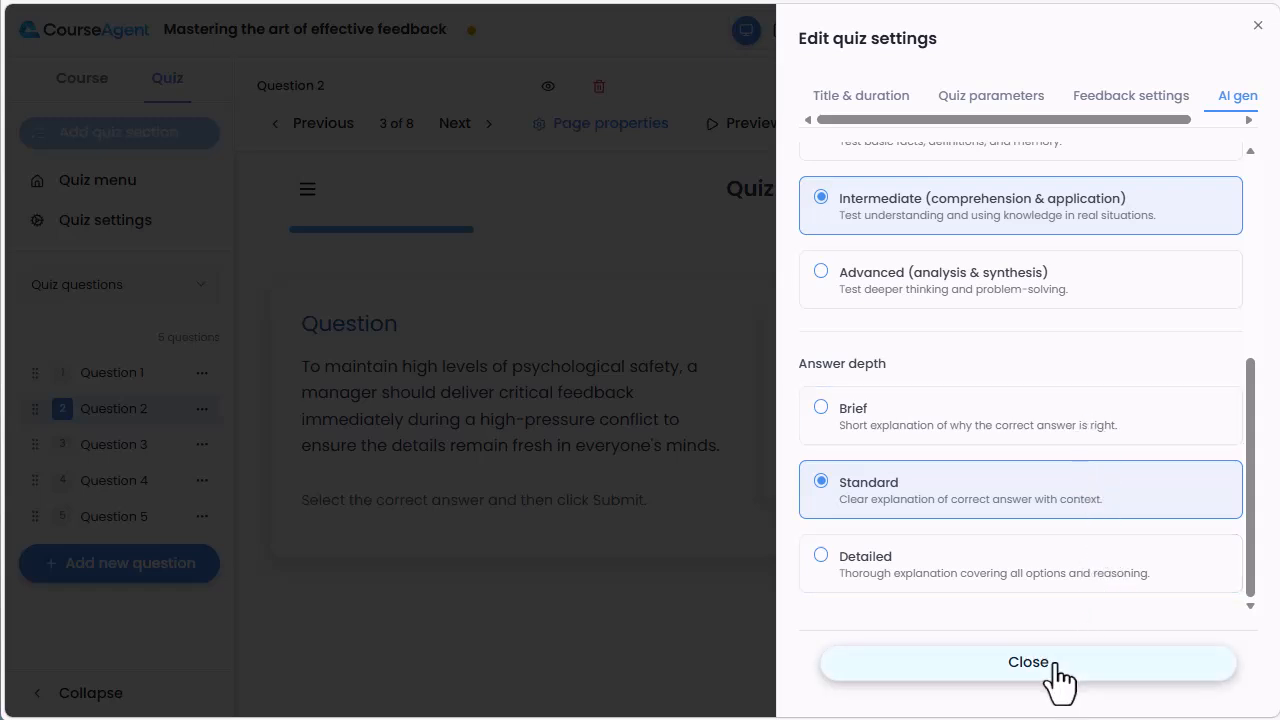
Step: Check the quiz's feedback settings and quiz parameters, and close the quiz settings
{"action": "left_click", "coordinate": [1107, 108]}
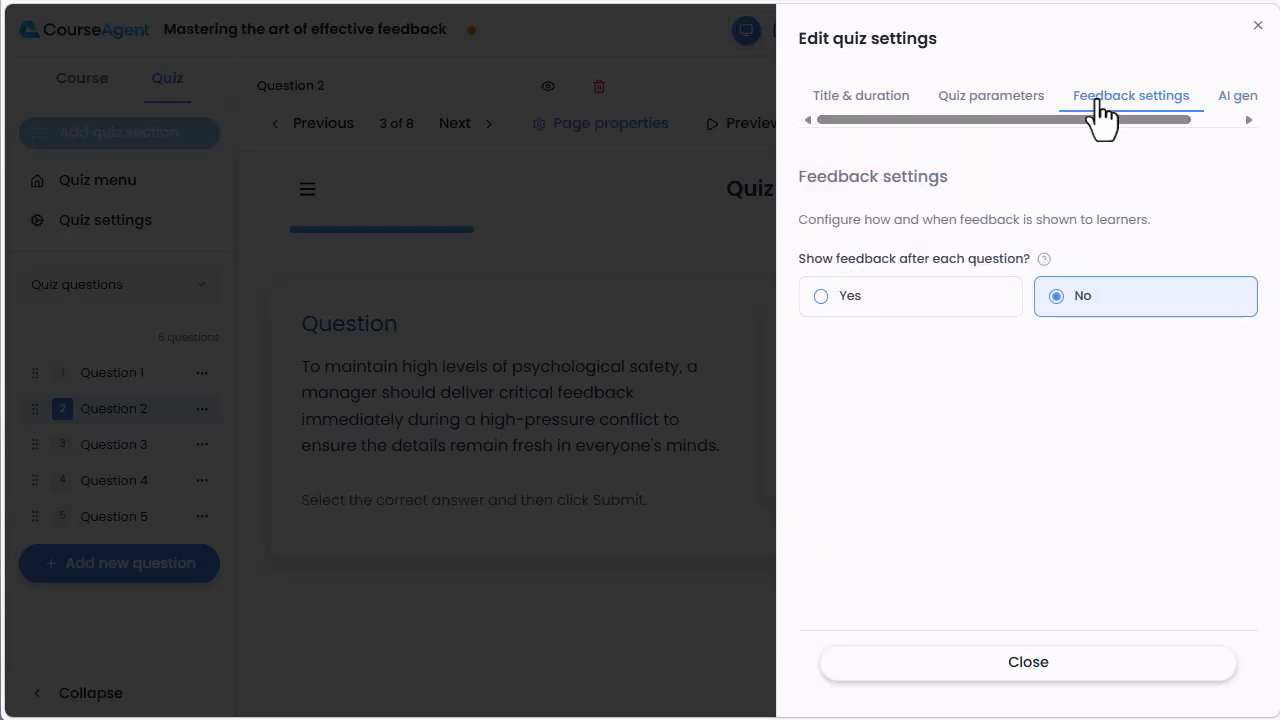
{"action": "left_click", "coordinate": [1000, 110]}
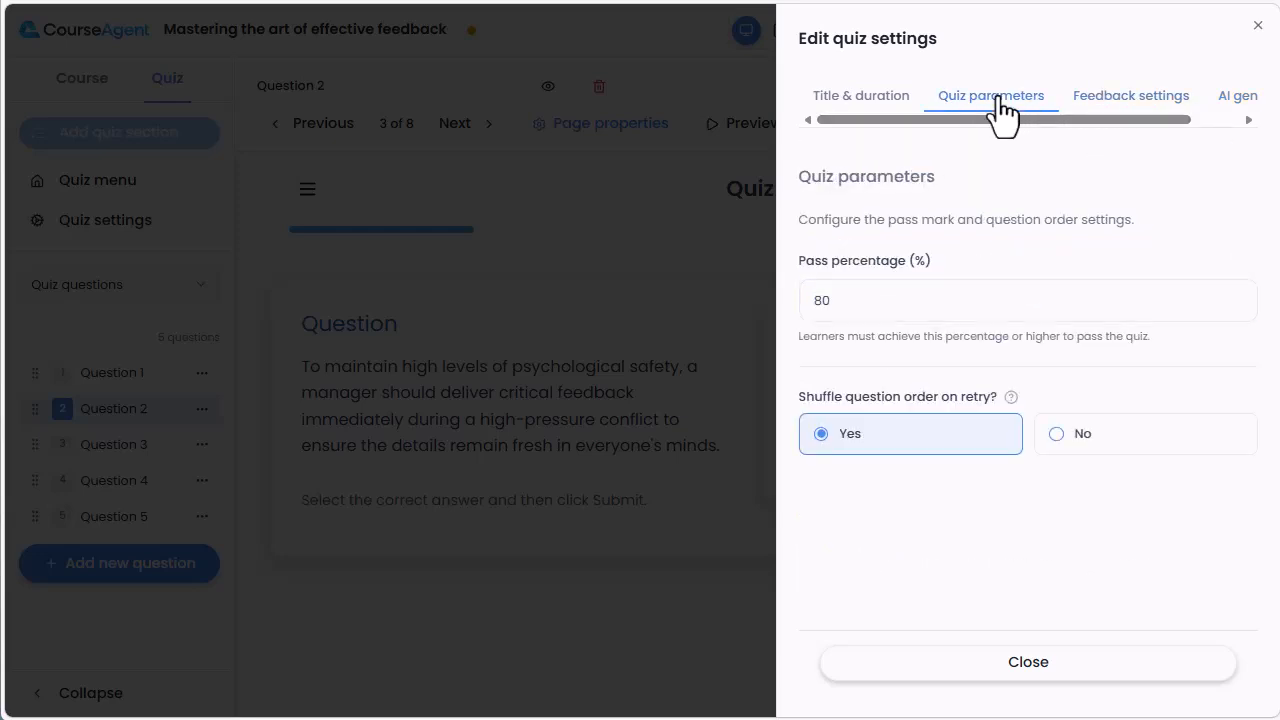
{"action": "left_click", "coordinate": [690, 218]}
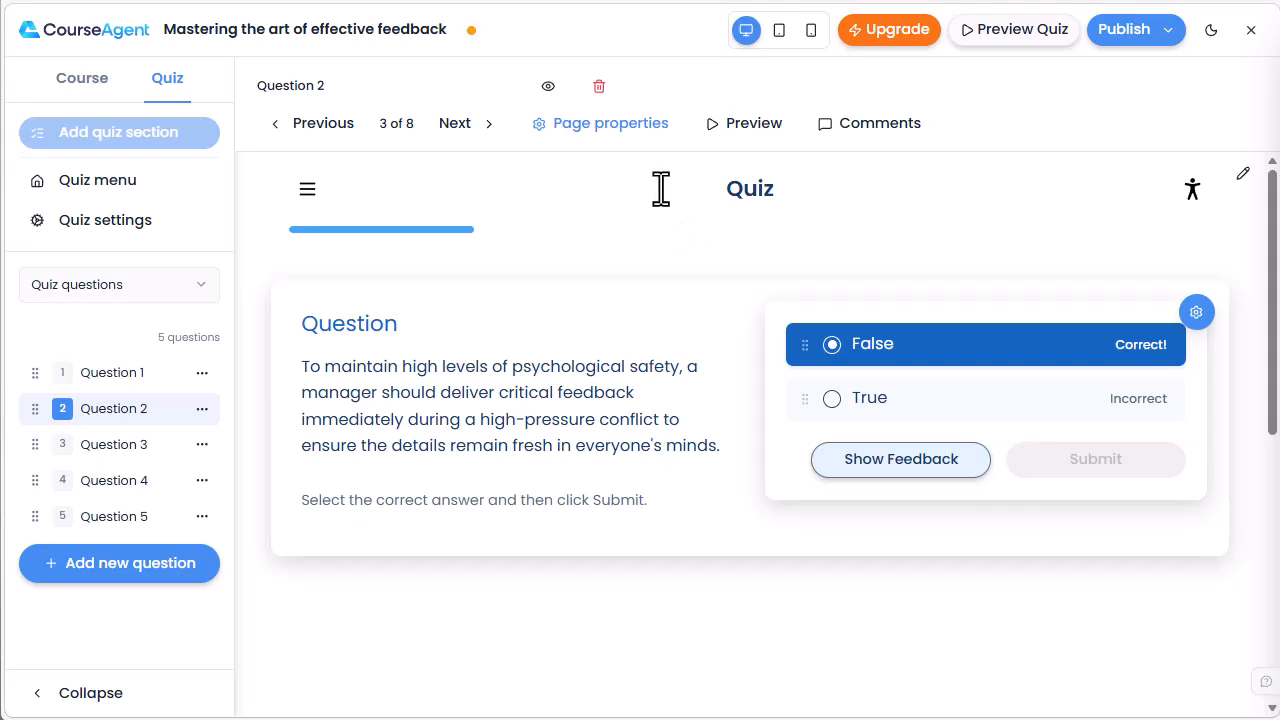
Step: Preview the quiz, start it, submit True as the answer to Question 1, and advance to Question 2
{"action": "left_click", "coordinate": [1012, 35]}
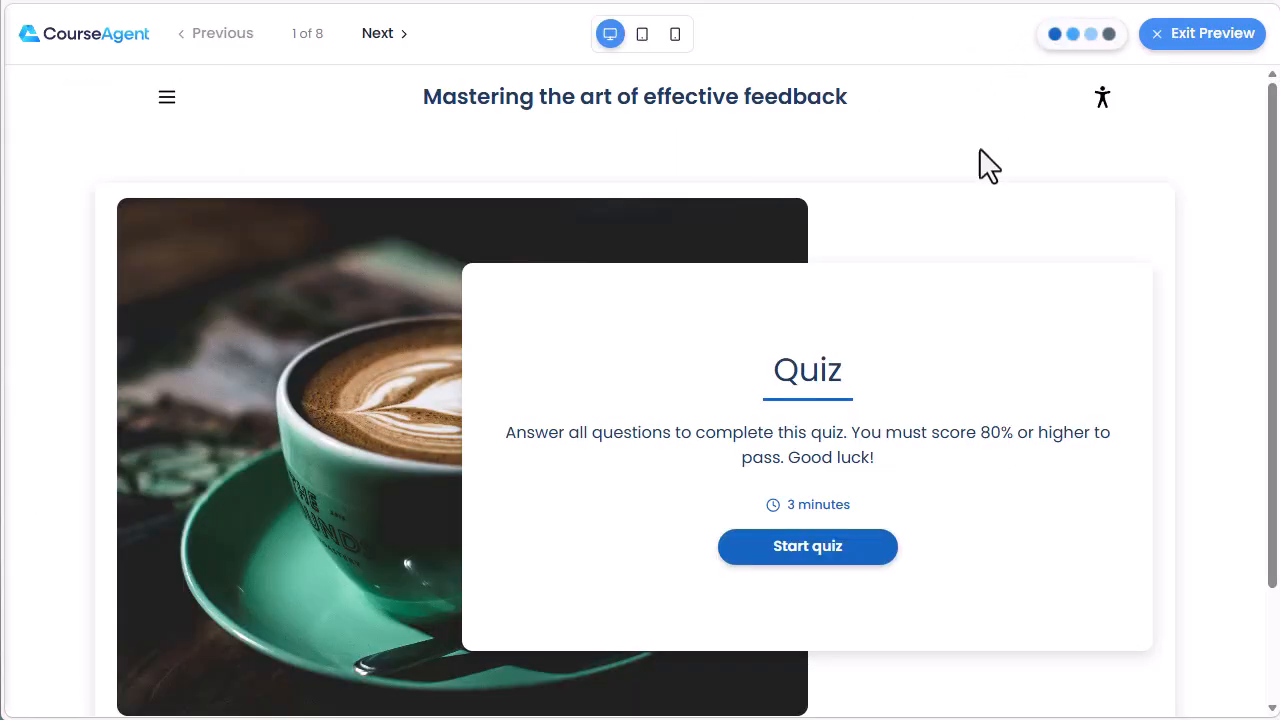
{"action": "left_click", "coordinate": [818, 552]}
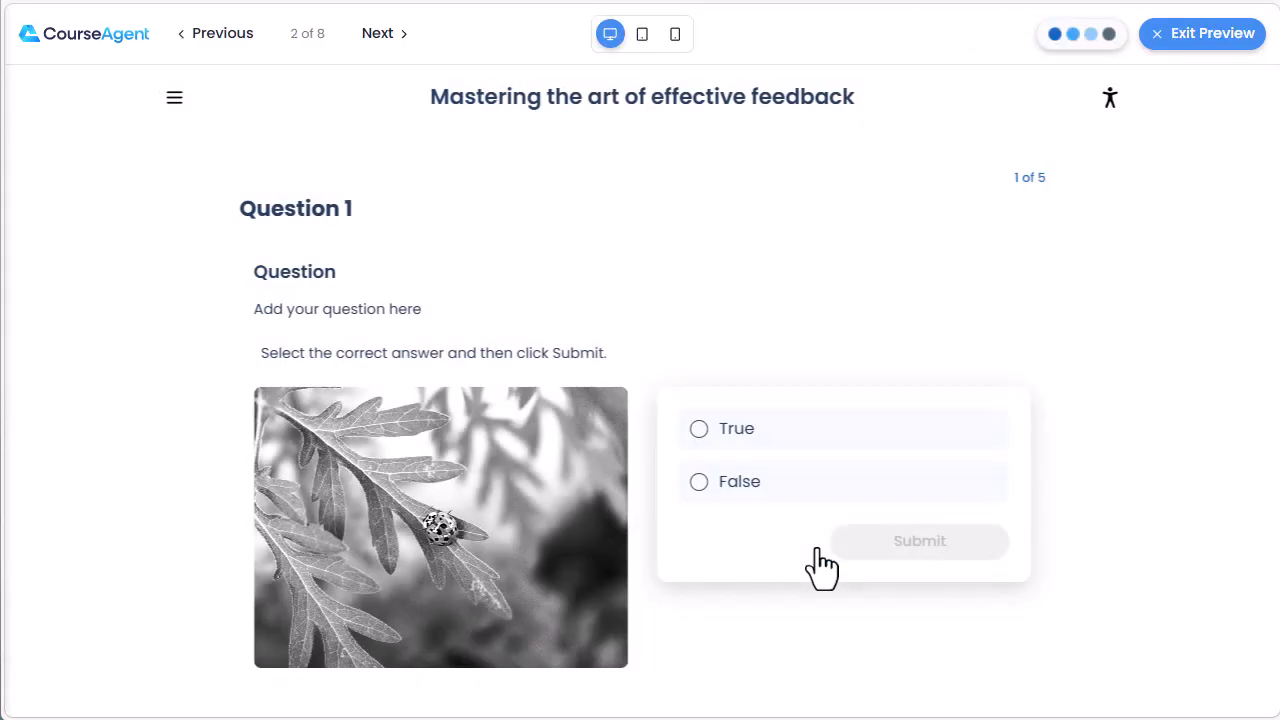
{"action": "left_click", "coordinate": [830, 432]}
{"action": "left_click", "coordinate": [920, 543]}
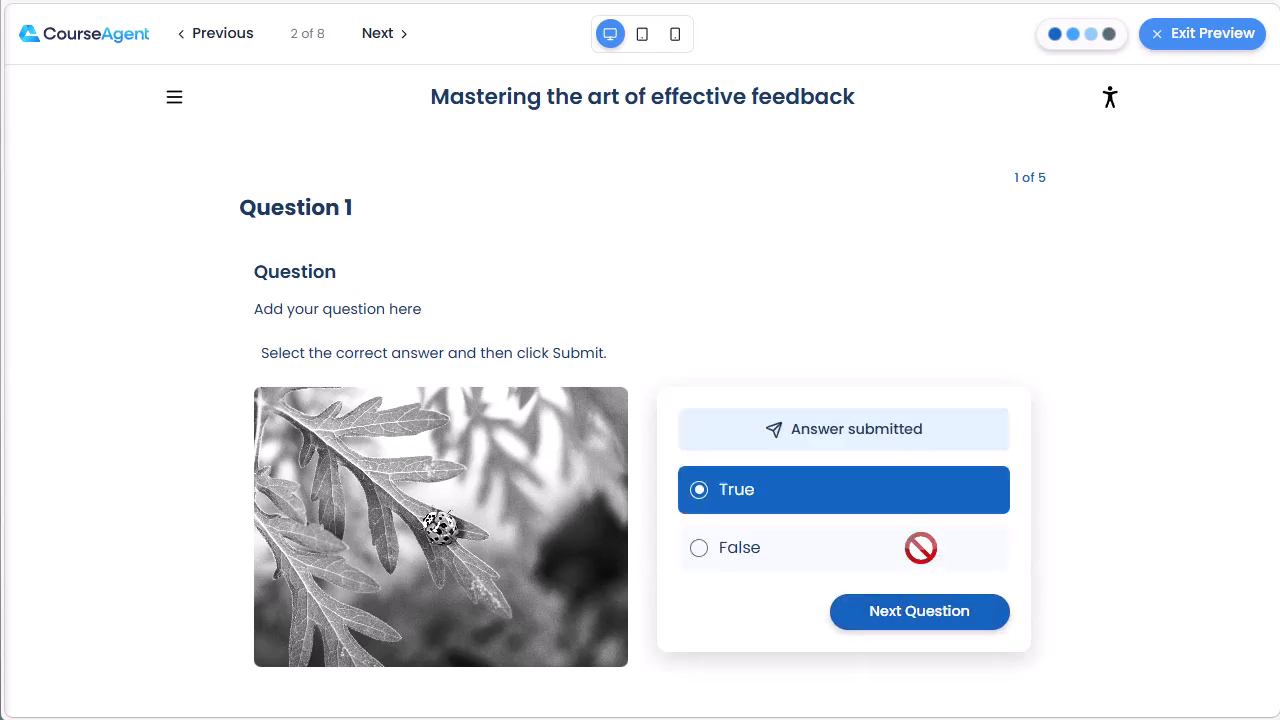
{"action": "left_click", "coordinate": [936, 621]}
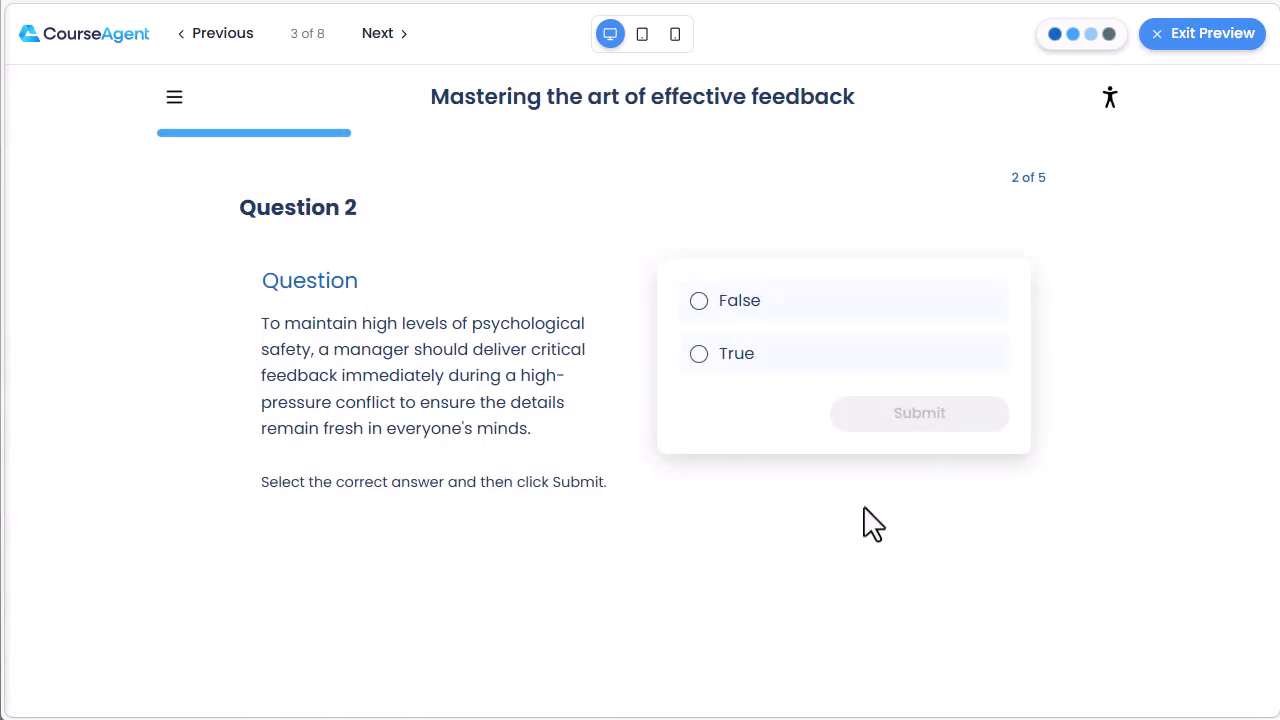